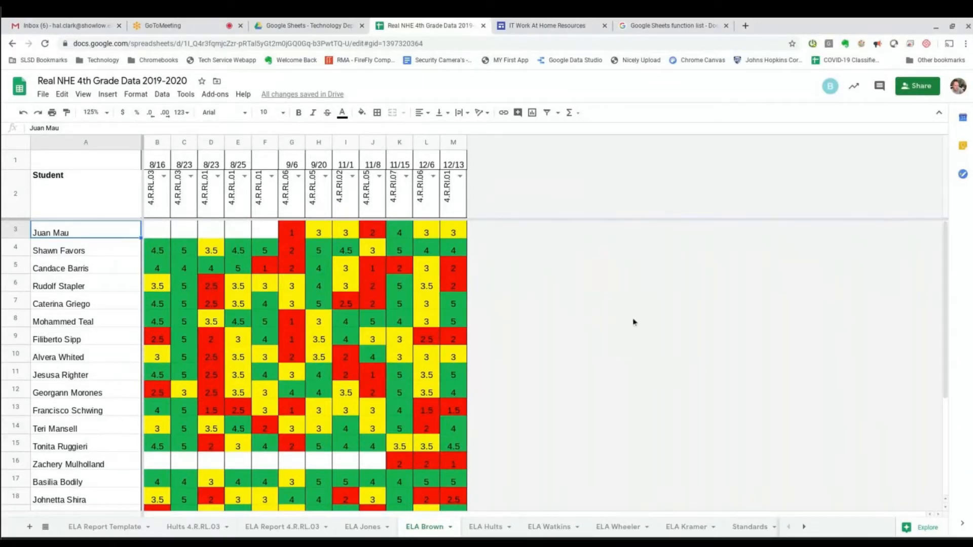
Outline rows 14–17 and the row 2 standard headers in red on screen, then erase them.
scroll(270, 474, "down", 1)
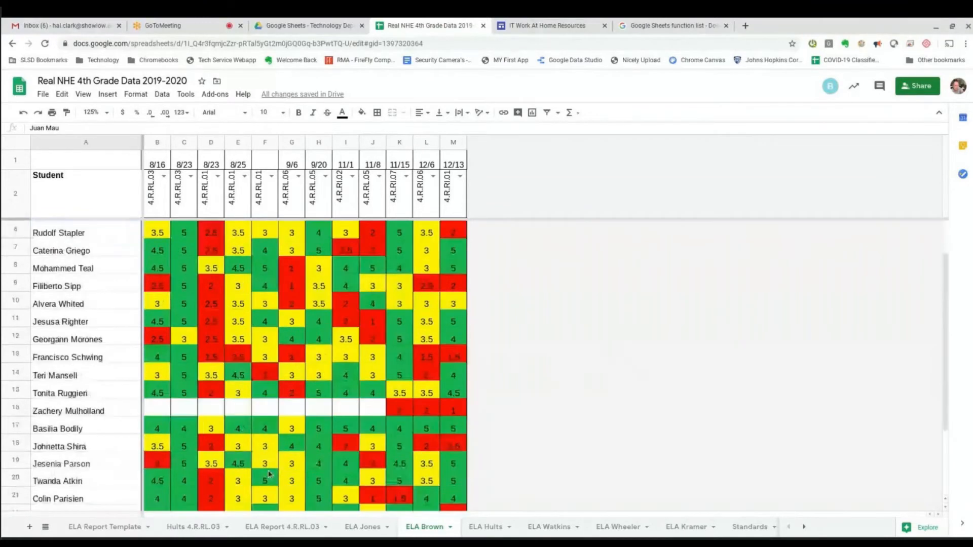
scroll(270, 474, "down", 2)
scroll(208, 473, "up", 3)
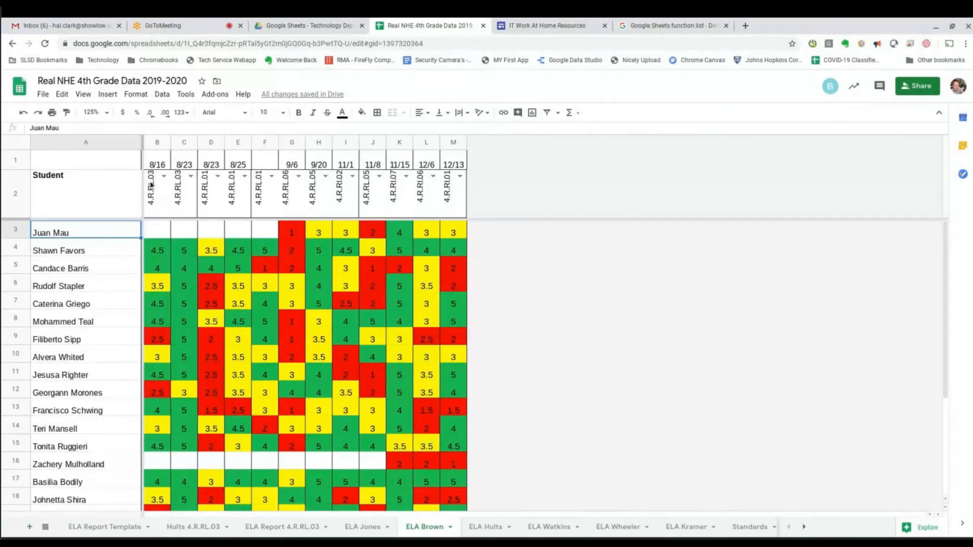
left_click(861, 44)
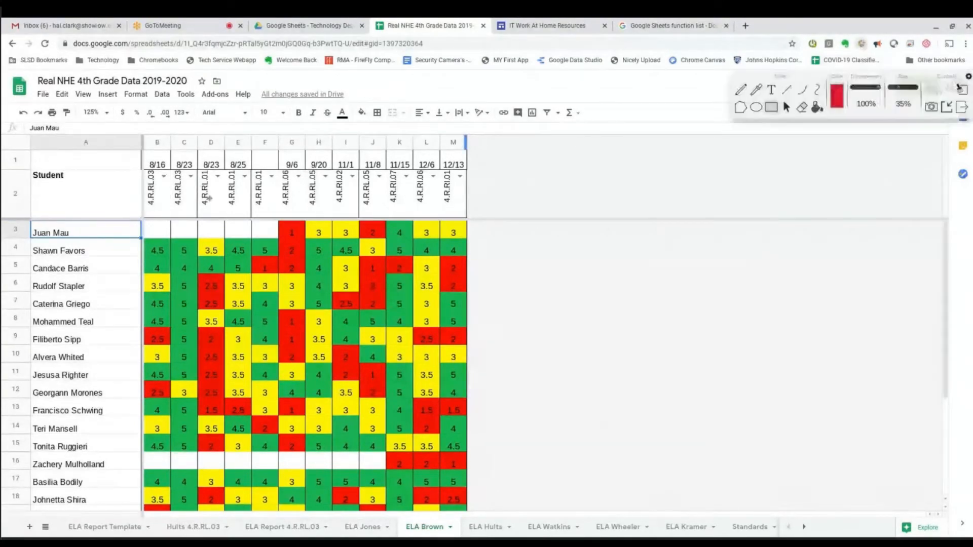
left_click_drag(31, 416, 470, 496)
mouse_move(138, 165)
left_mouse_down()
mouse_move(364, 186)
mouse_move(462, 205)
mouse_move(474, 222)
left_mouse_up()
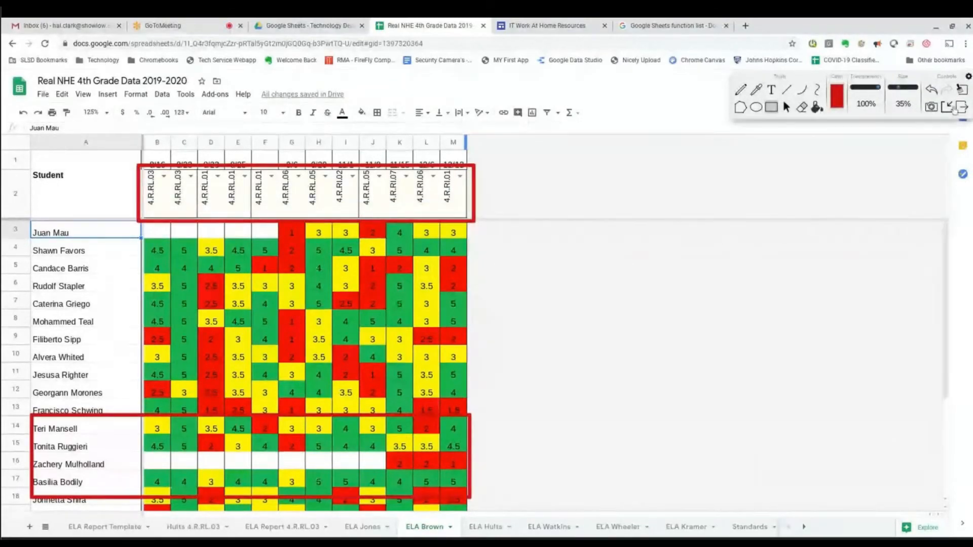
left_click(954, 109)
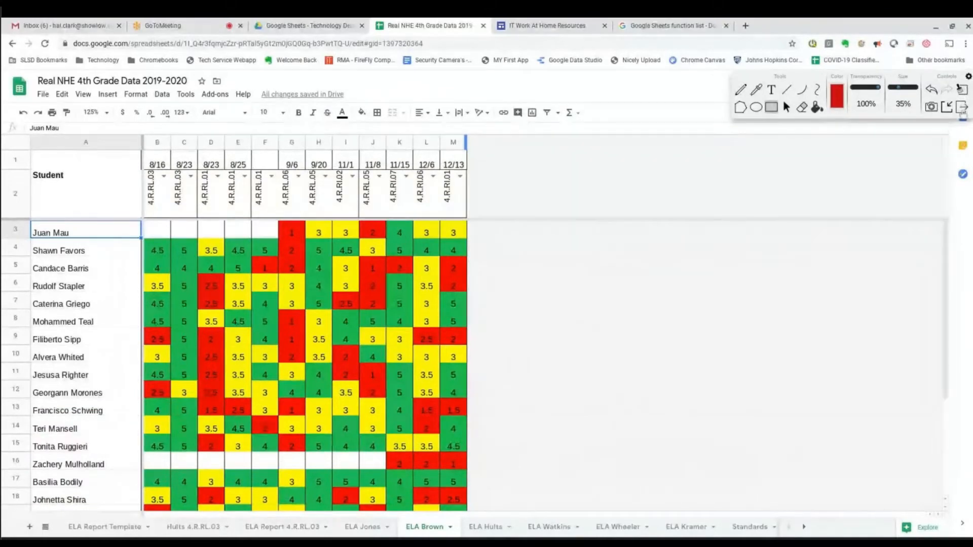
left_click(962, 107)
Check the standard choices for column B and header M2, keeping 4.R.RI.01 for 12/13.
left_click(163, 177)
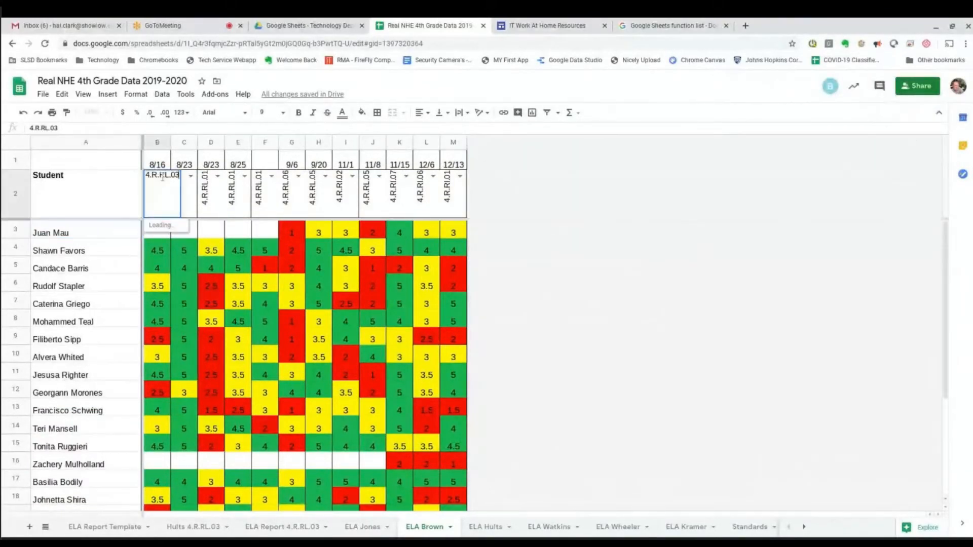
left_click(558, 215)
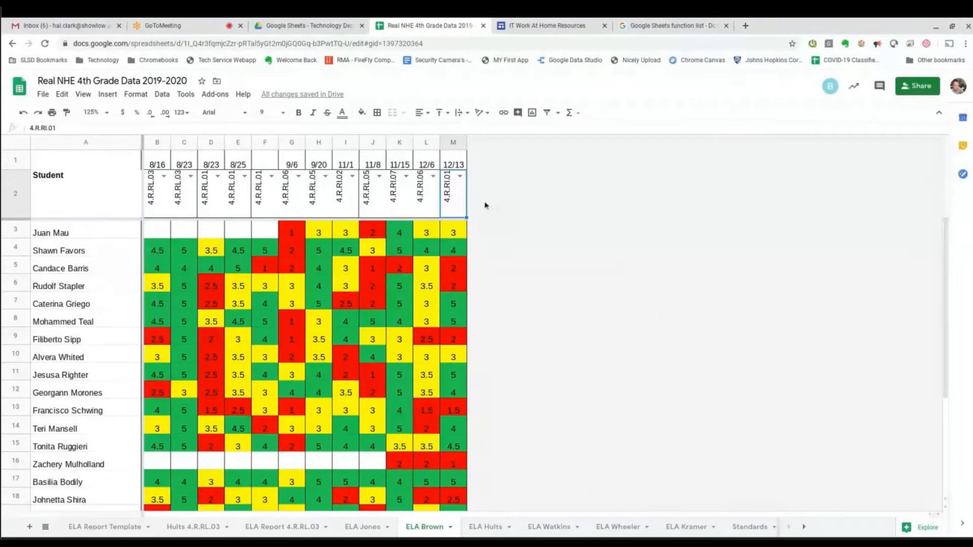
left_click(460, 177)
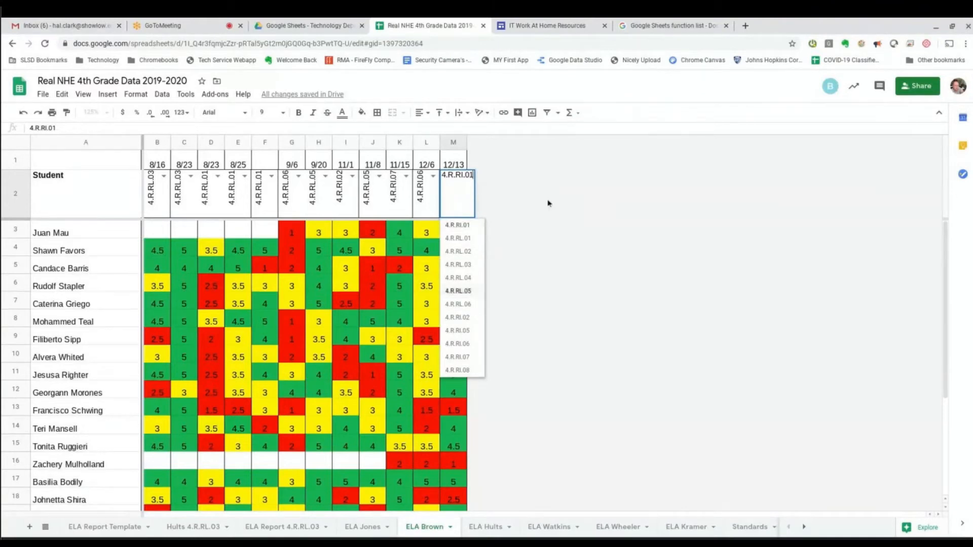
left_click(470, 226)
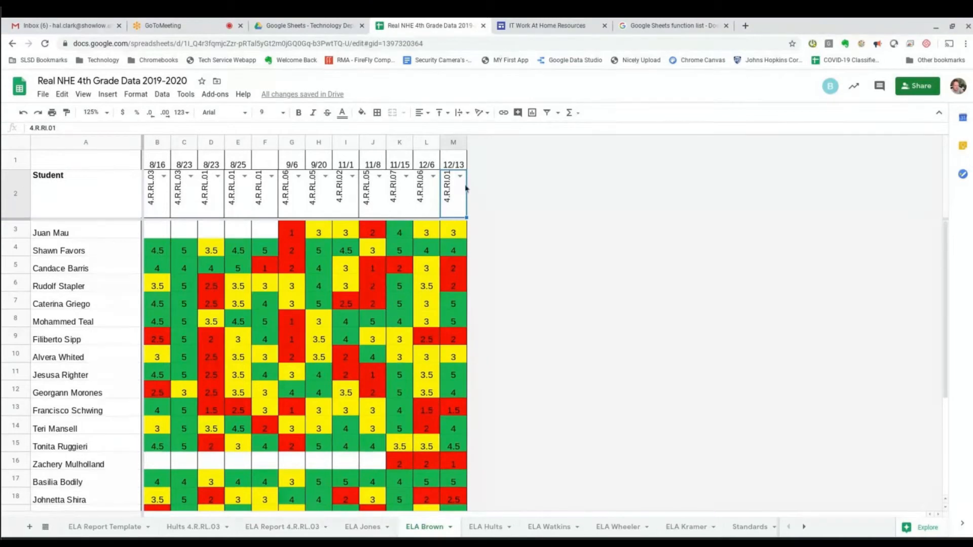
Look over the student rows, selecting row 22, then row 16, then row 7.
scroll(522, 428, "down", 2)
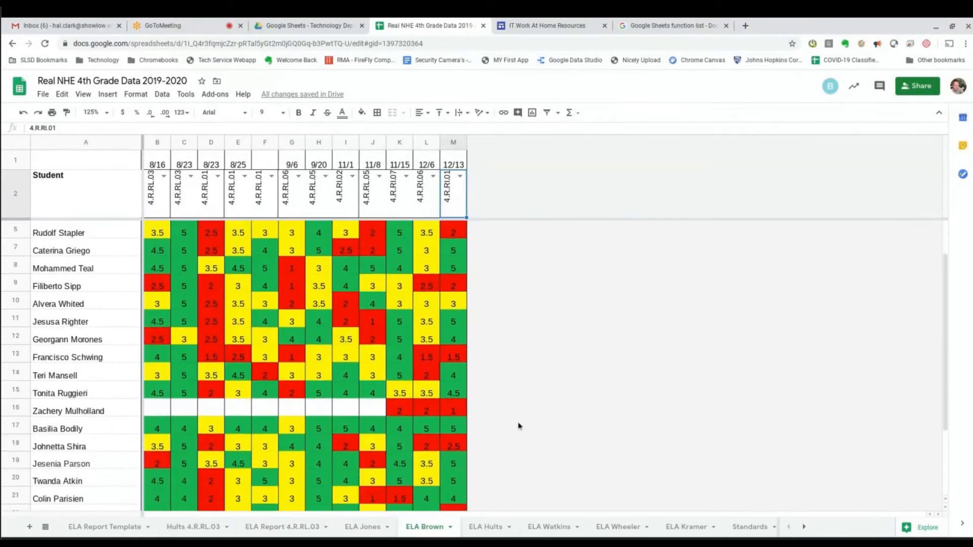
scroll(518, 426, "down", 4)
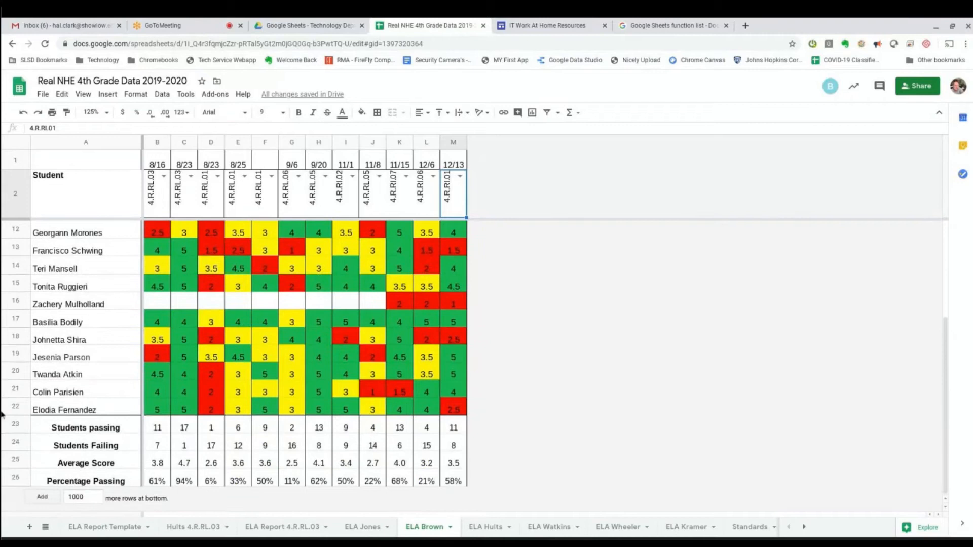
scroll(280, 395, "up", 1)
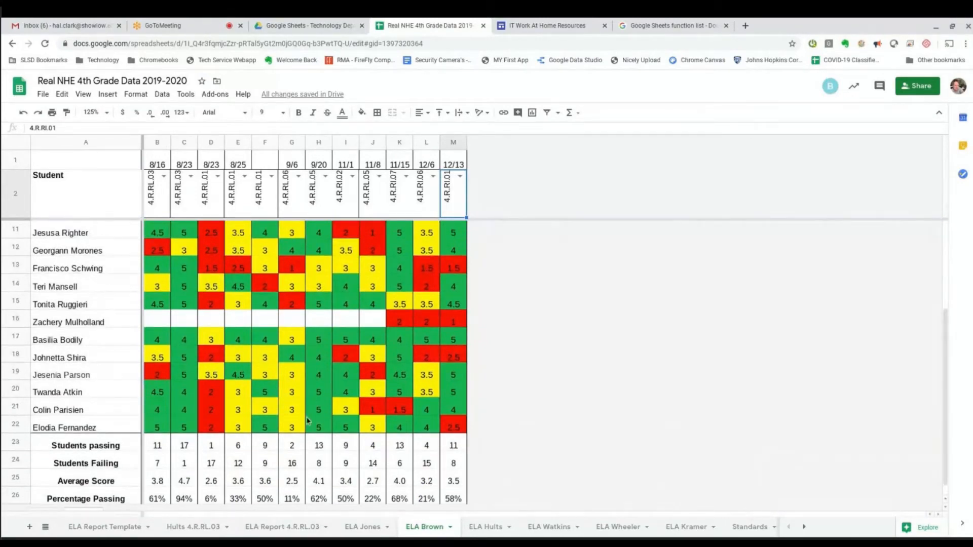
scroll(314, 421, "up", 3)
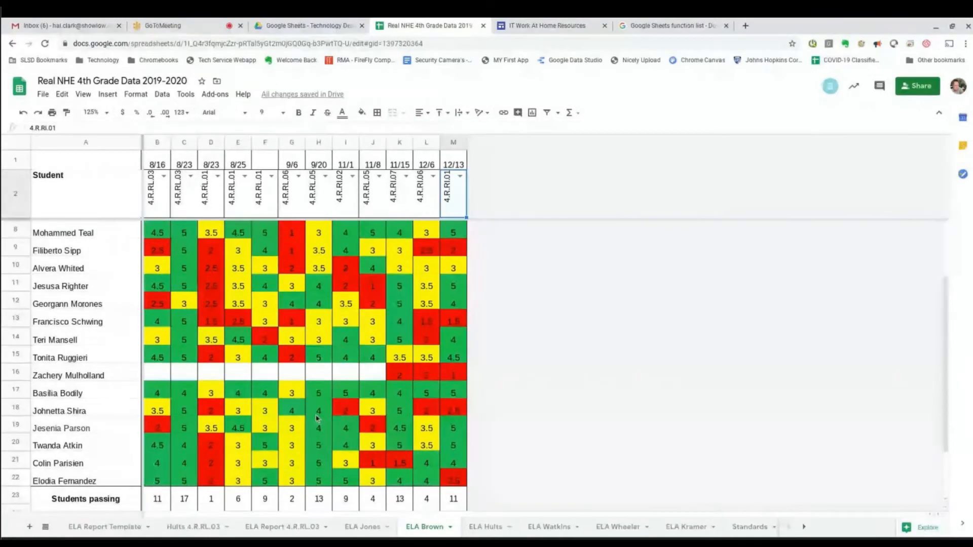
scroll(311, 421, "down", 3)
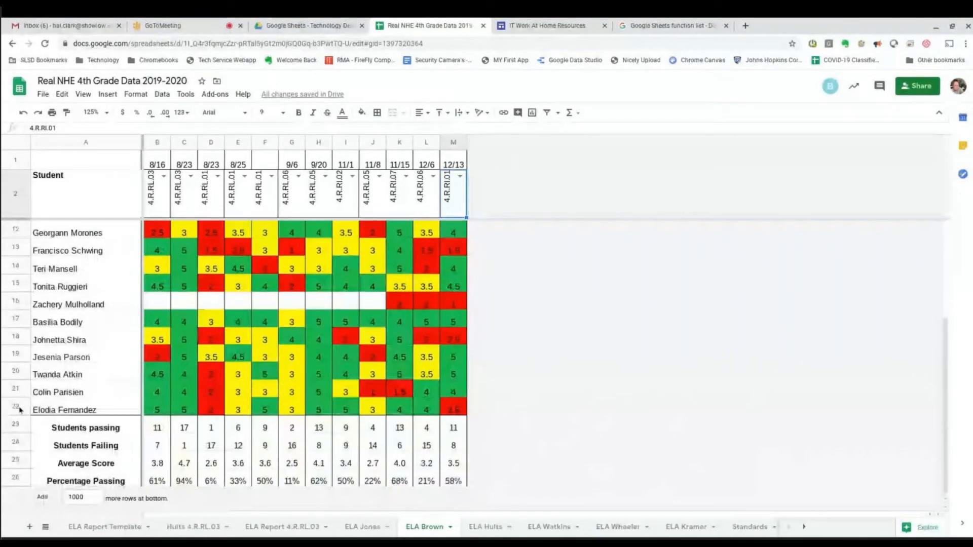
left_click(74, 409)
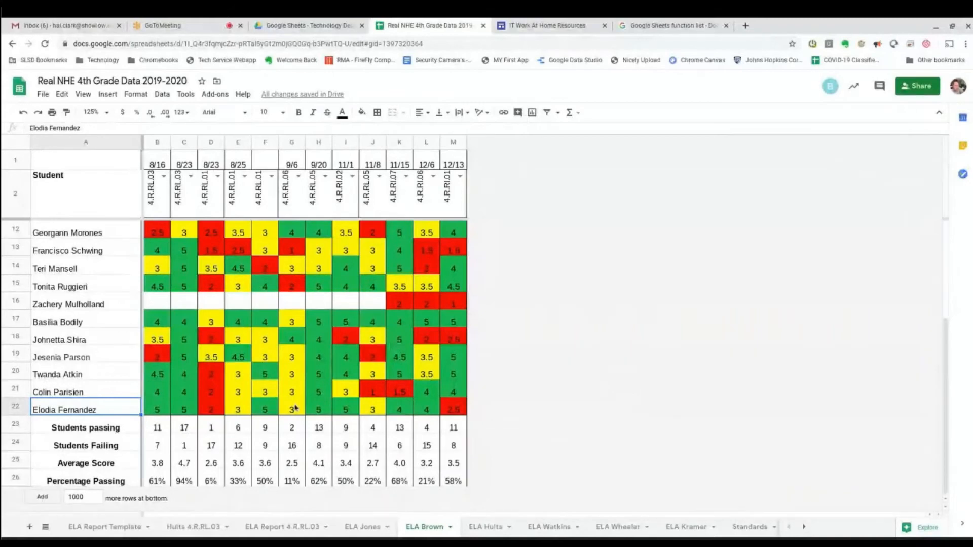
scroll(294, 409, "up", 3)
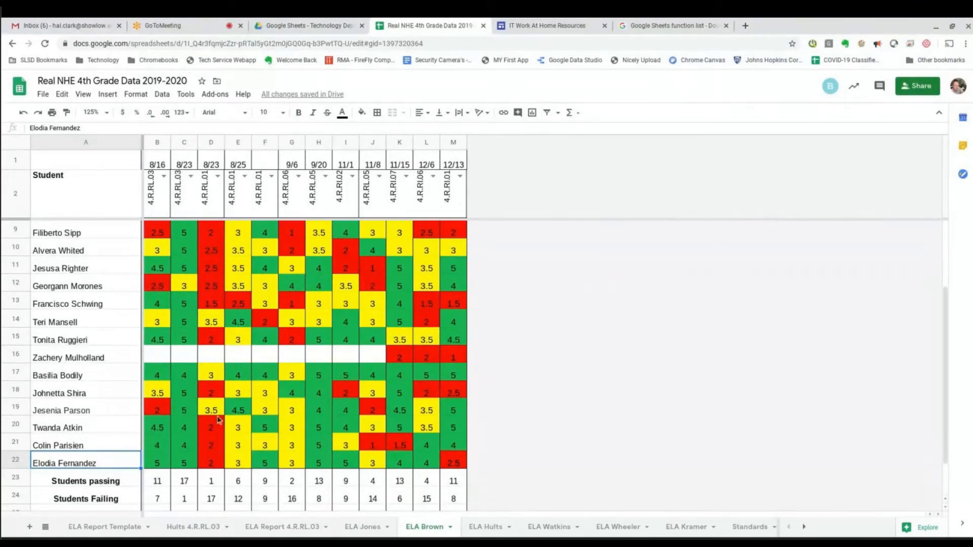
left_click(11, 460)
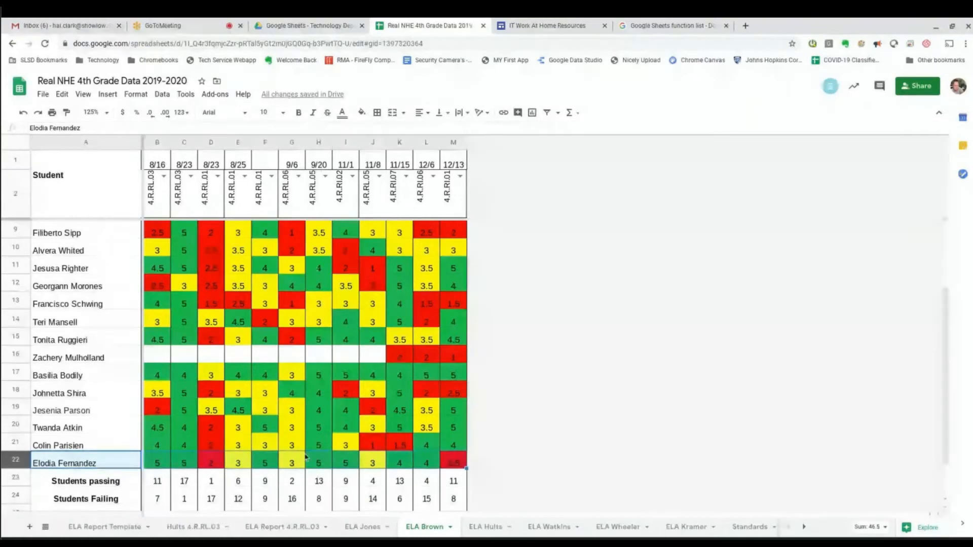
scroll(16, 400, "down", 1)
left_click(15, 304)
scroll(16, 314, "up", 2)
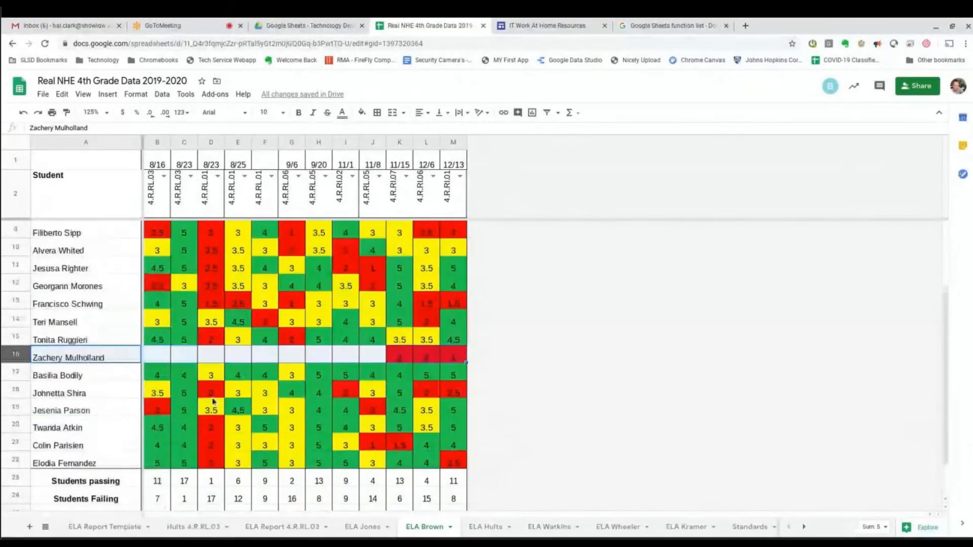
scroll(103, 414, "up", 1)
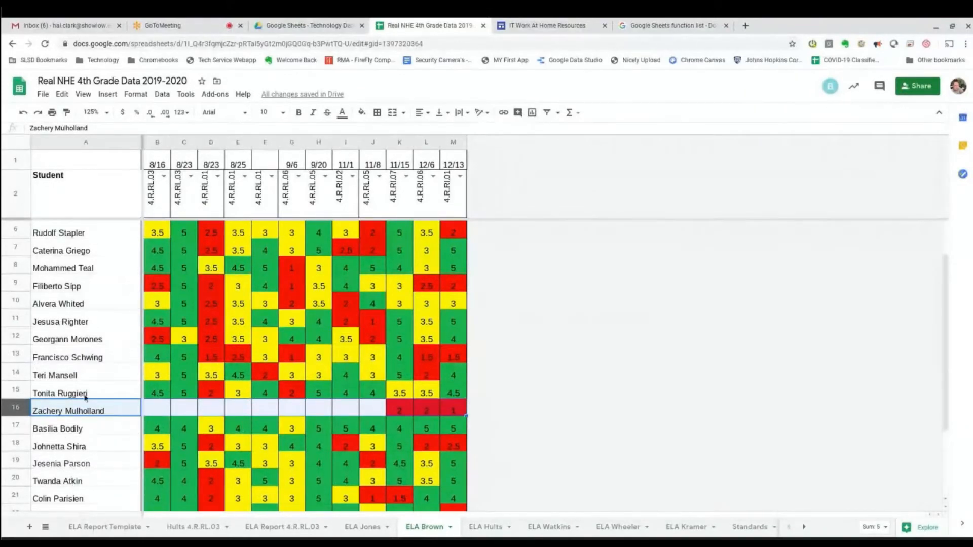
scroll(124, 447, "down", 2)
scroll(94, 383, "up", 1)
scroll(95, 382, "up", 2)
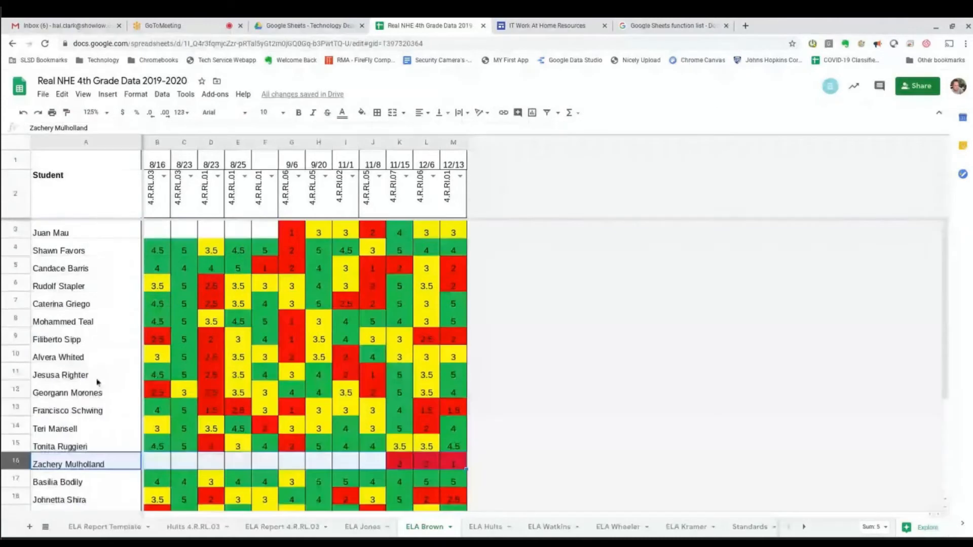
left_click(16, 304)
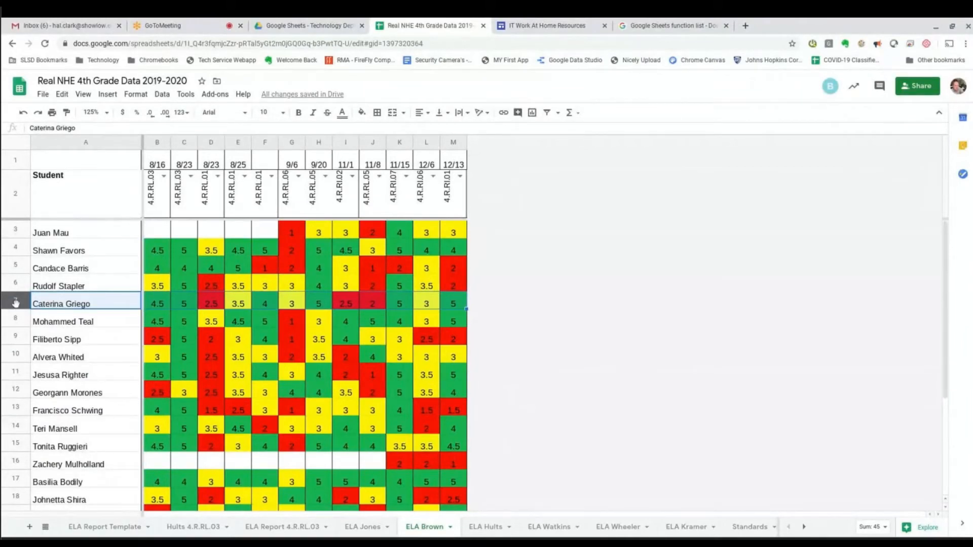
Insert a blank row below row 7 and enter the new student's name in A8.
right_click(16, 303)
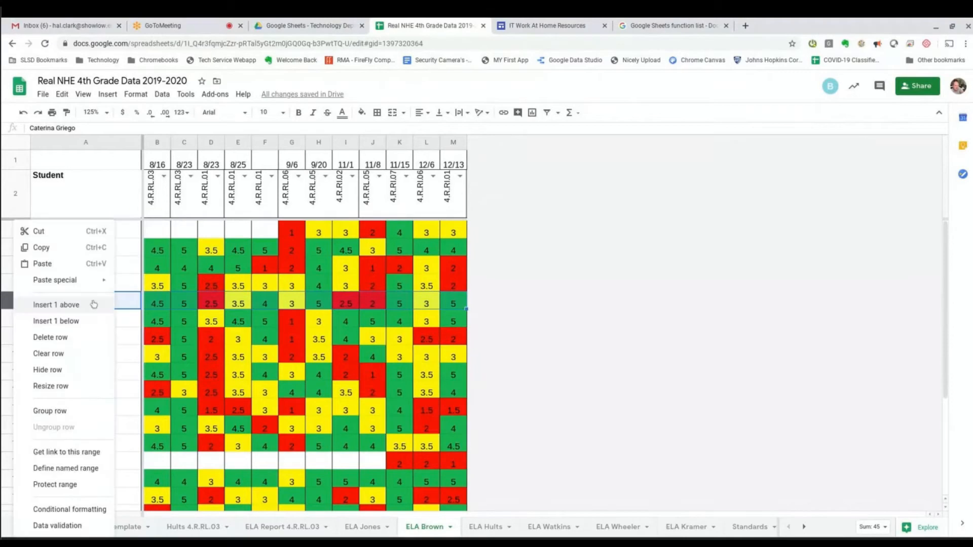
left_click(65, 326)
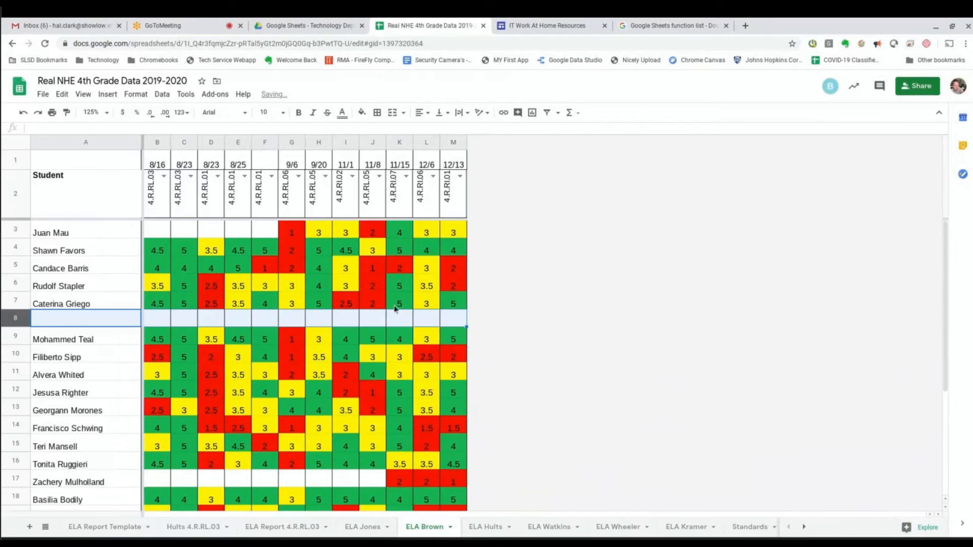
left_click(87, 324)
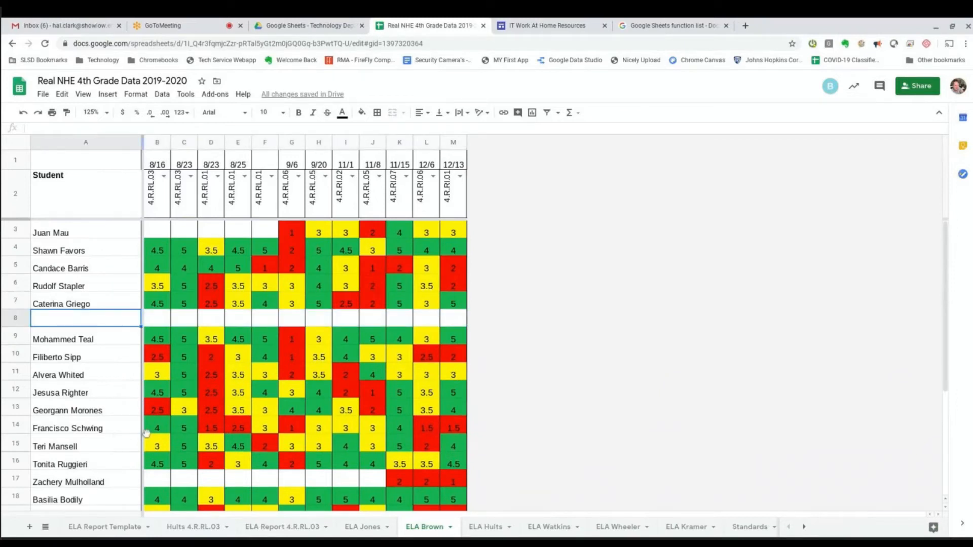
key("Tab")
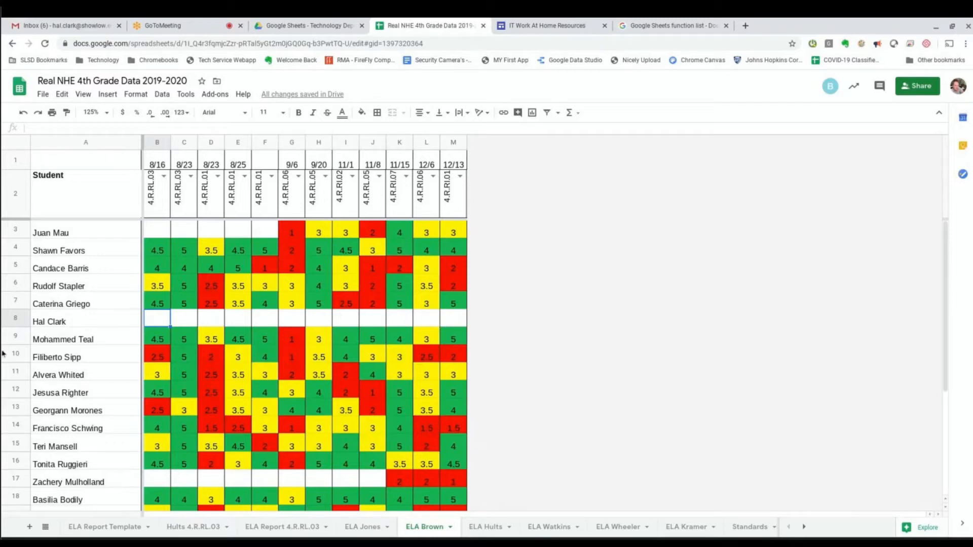
Enter 3 in cell M8 for the new student, which shows shaded yellow.
left_click(456, 318)
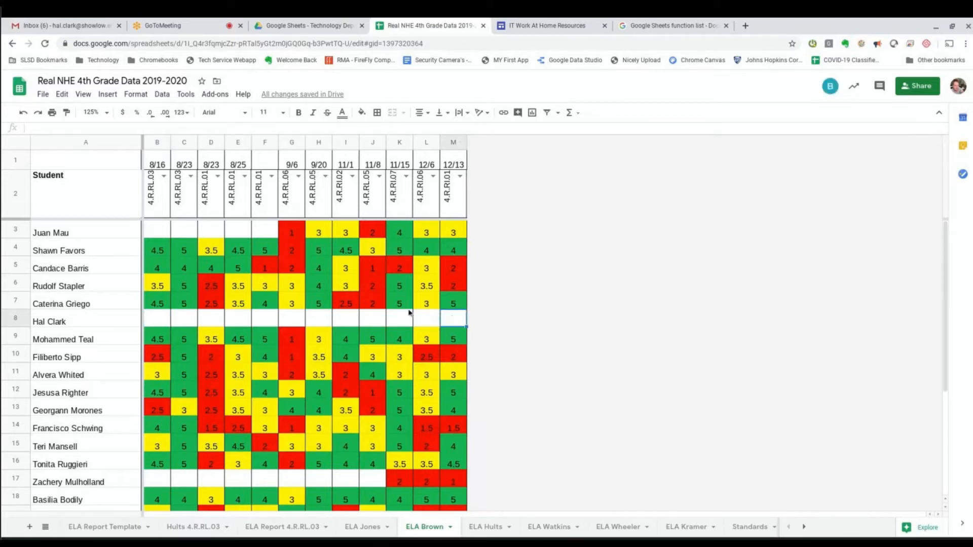
left_click_drag(157, 320, 434, 322)
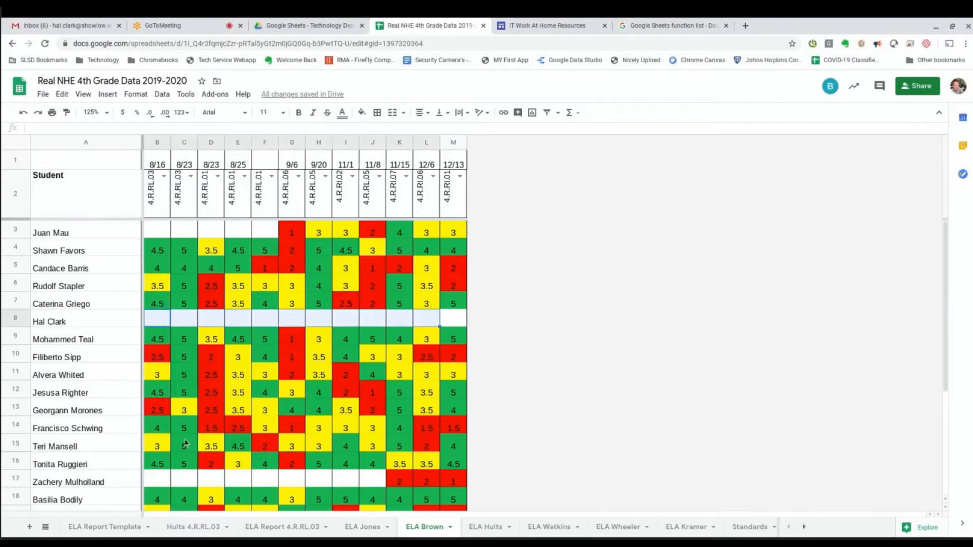
left_click(457, 322)
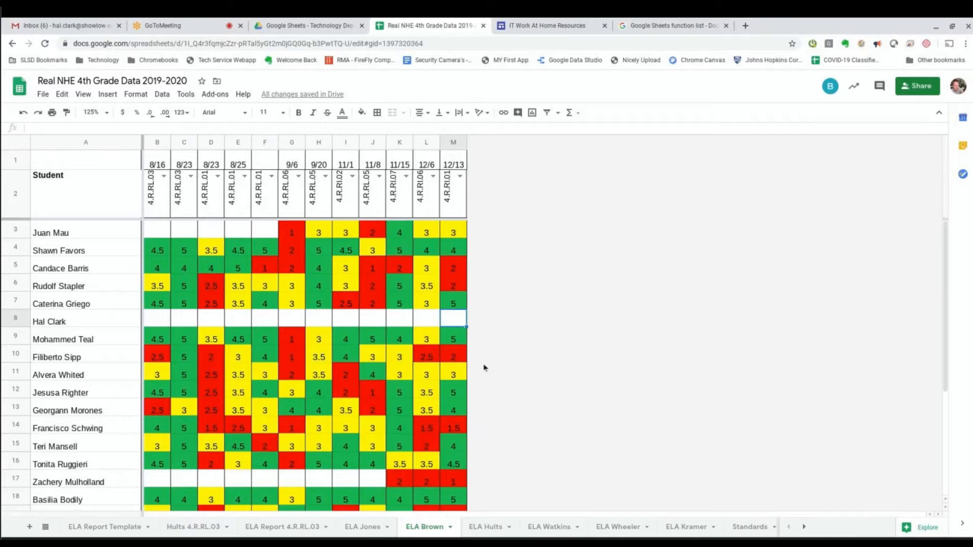
scroll(297, 473, "down", 2)
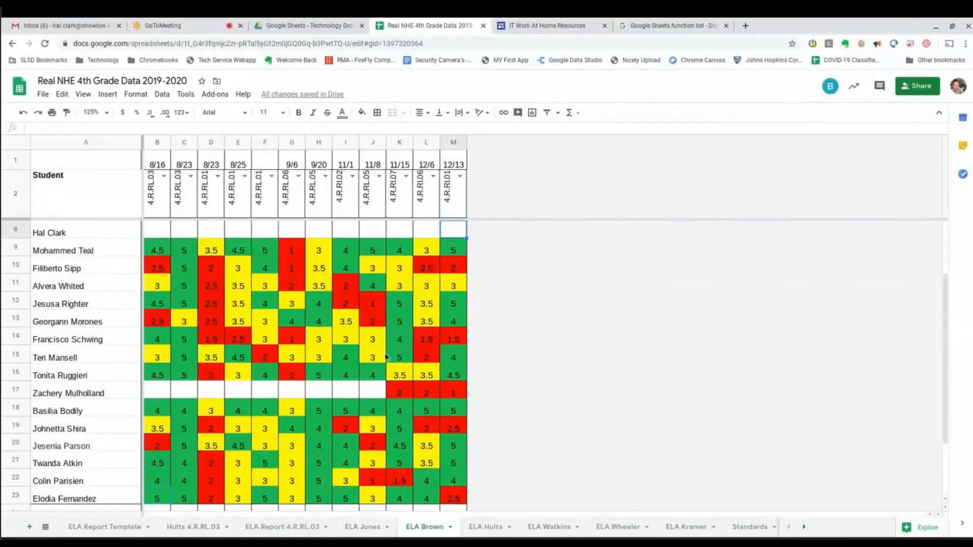
scroll(371, 411, "up", 2)
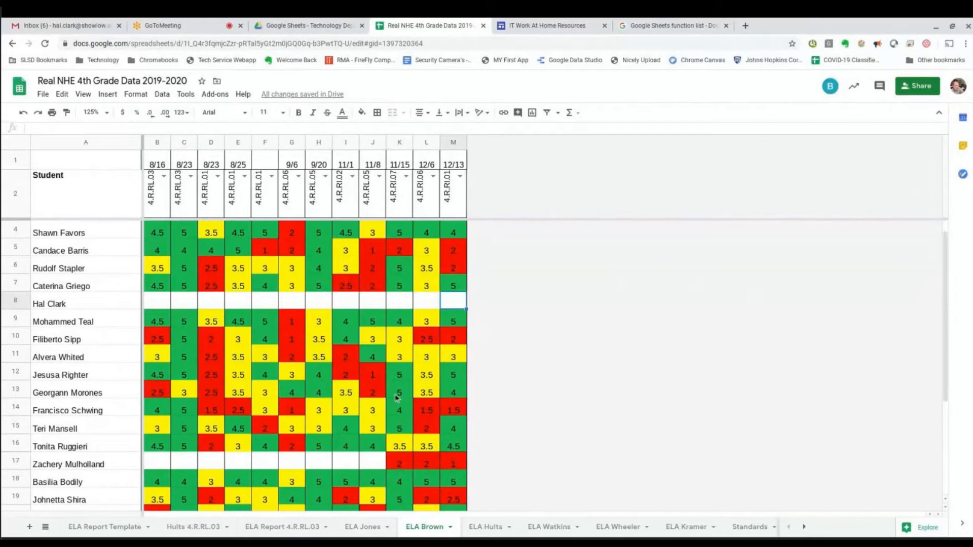
scroll(398, 398, "up", 1)
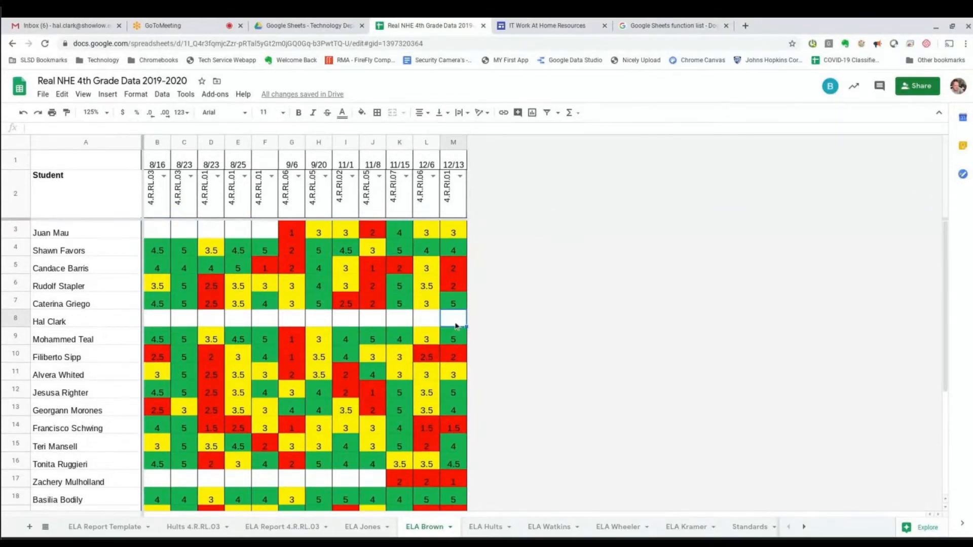
type("3")
key("Return")
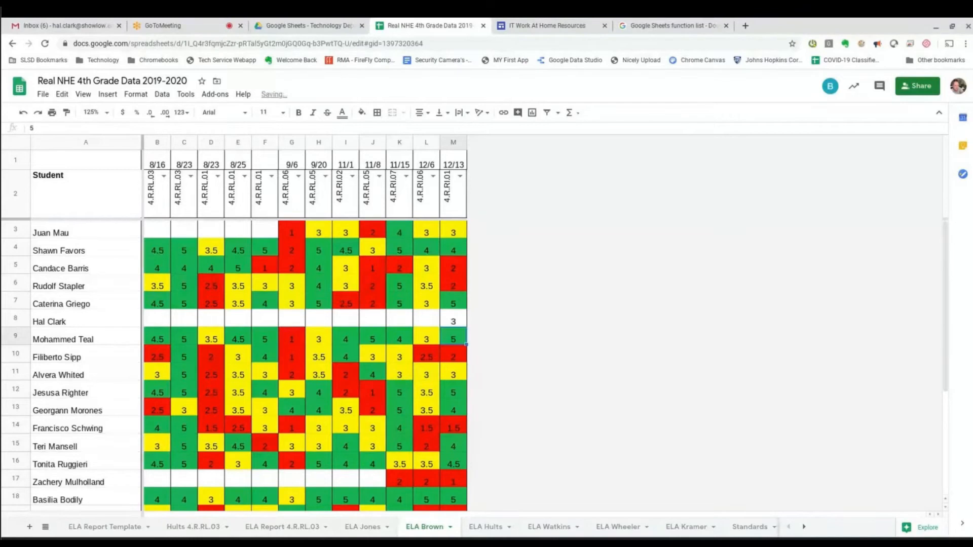
left_click(453, 323)
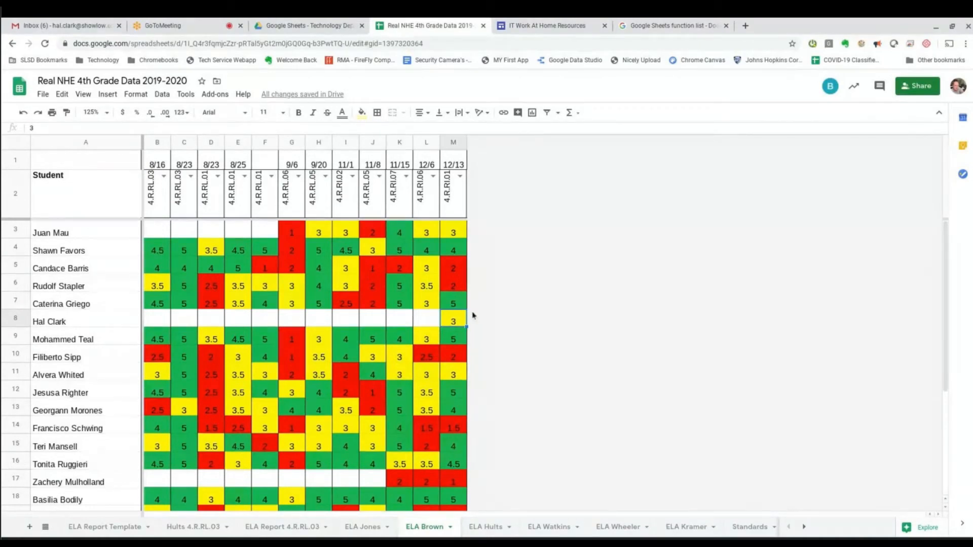
Insert an empty column right of 12/13 and label it 4/23 in cell N1.
right_click(451, 144)
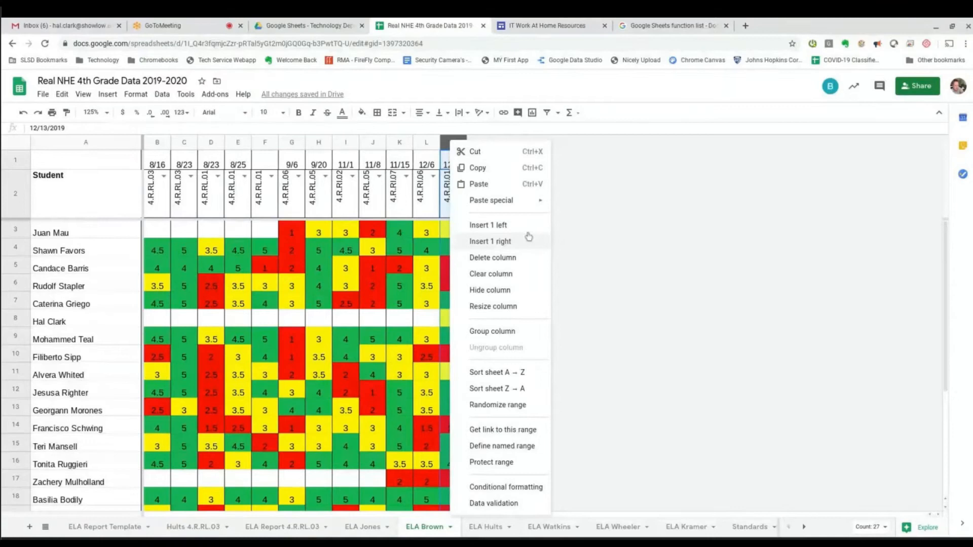
left_click(526, 241)
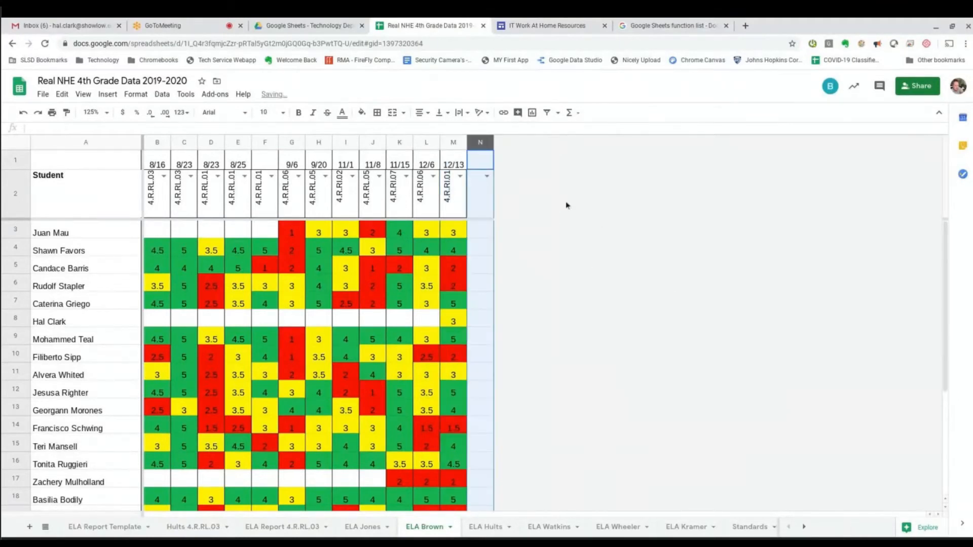
left_click(480, 162)
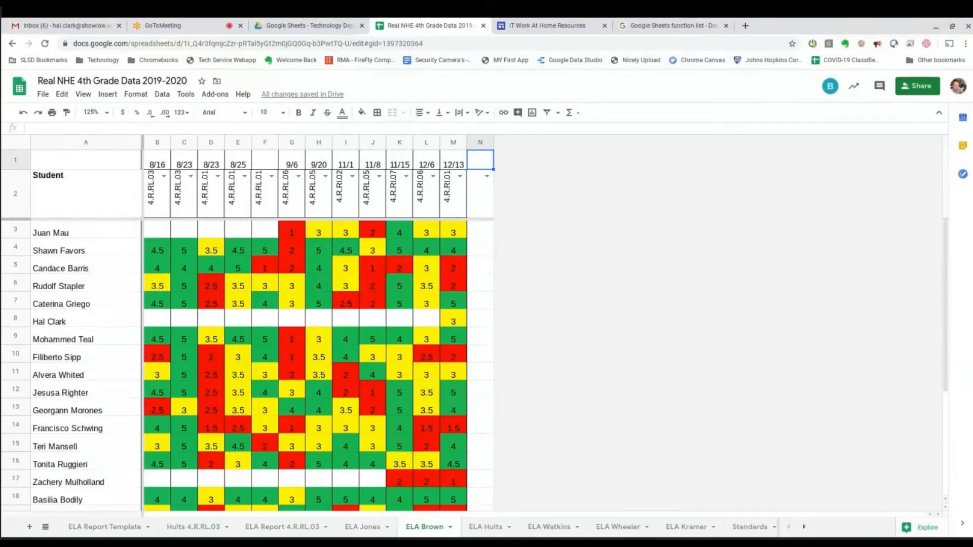
type("4/23")
key("Return")
left_click(487, 177)
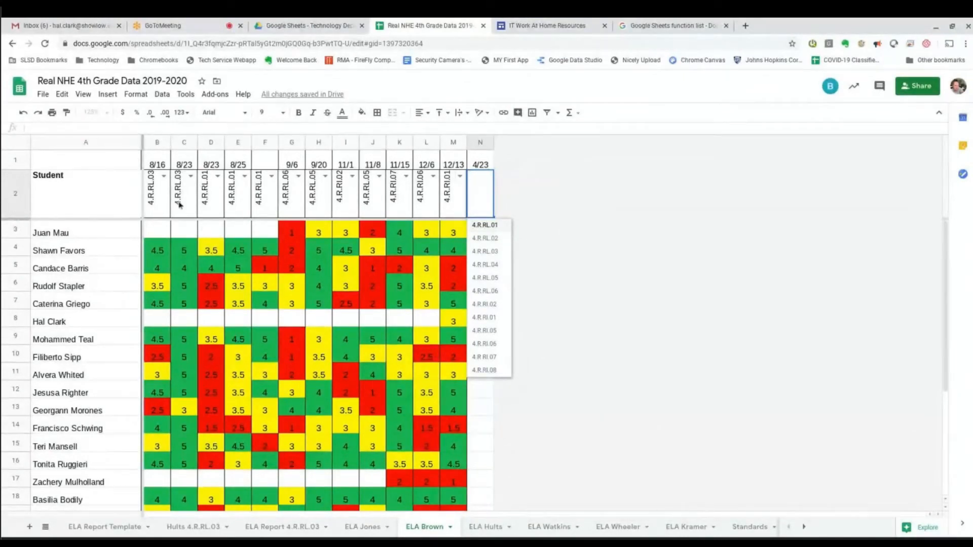
Set text rotation of the standard headers B2:N2 to none so the codes lie flat.
left_click_drag(152, 197, 487, 202)
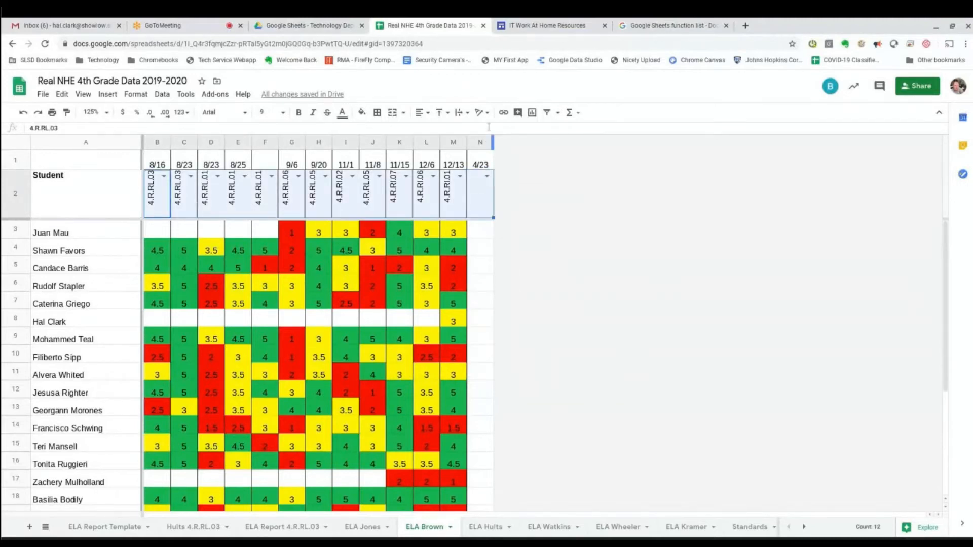
left_click(483, 112)
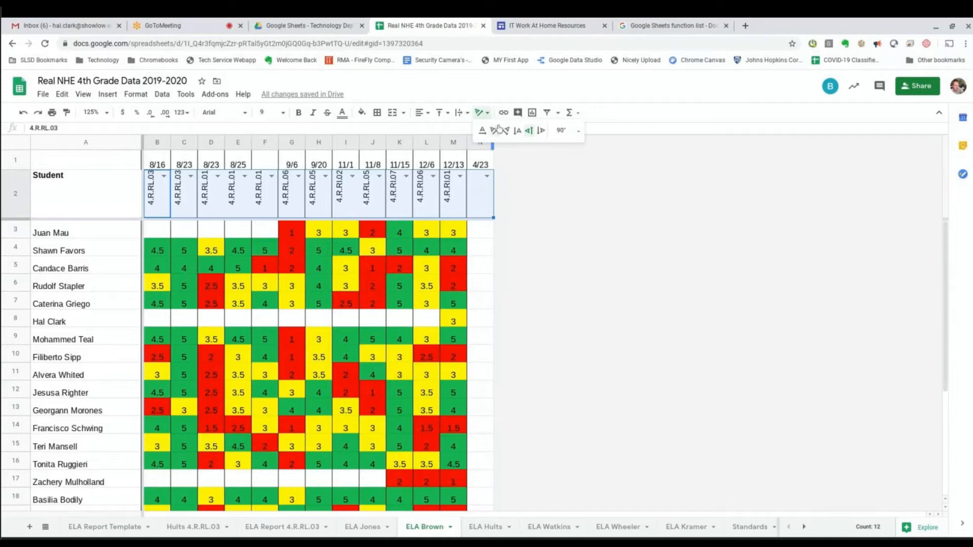
left_click(482, 131)
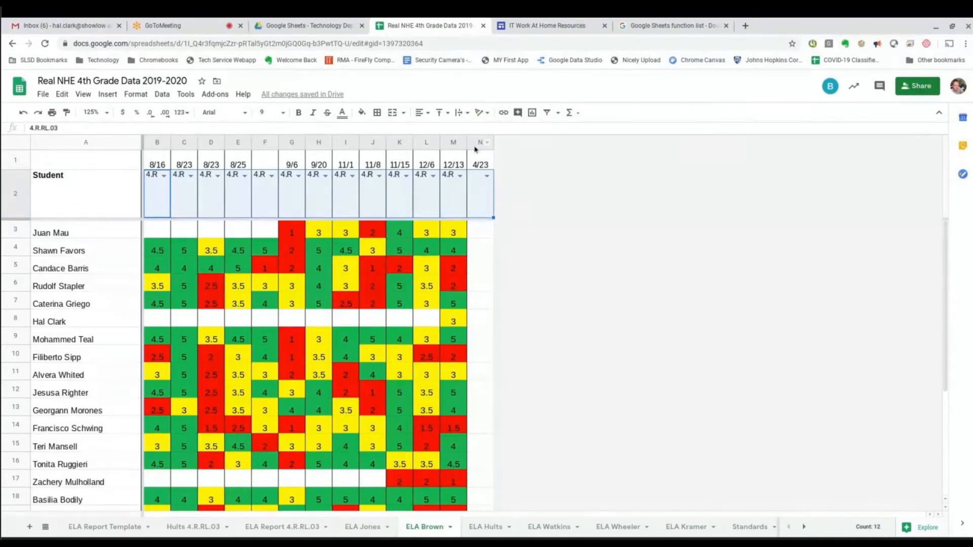
Auto-fit columns B–N so each full standard code is readable.
left_click_drag(157, 143, 345, 142)
left_click_drag(416, 143, 480, 143)
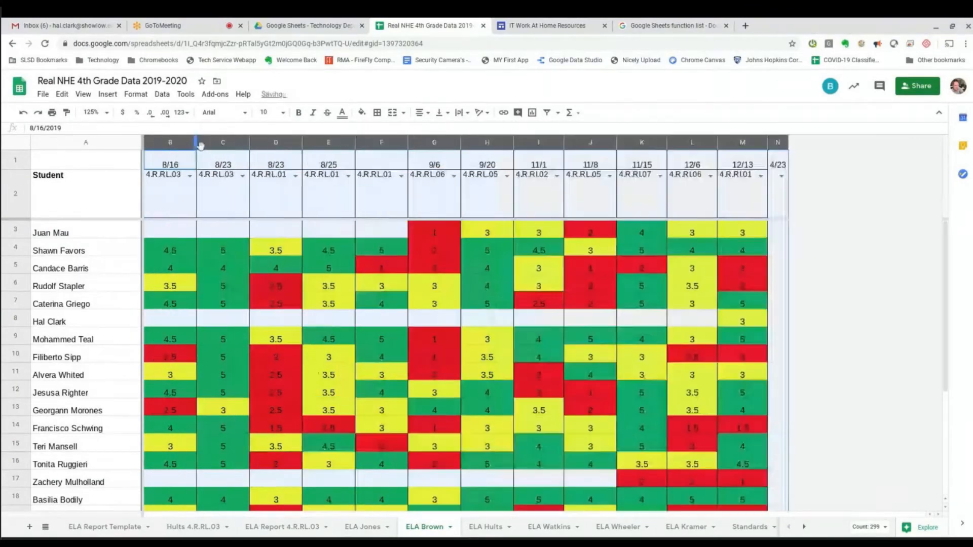
double_click(195, 143)
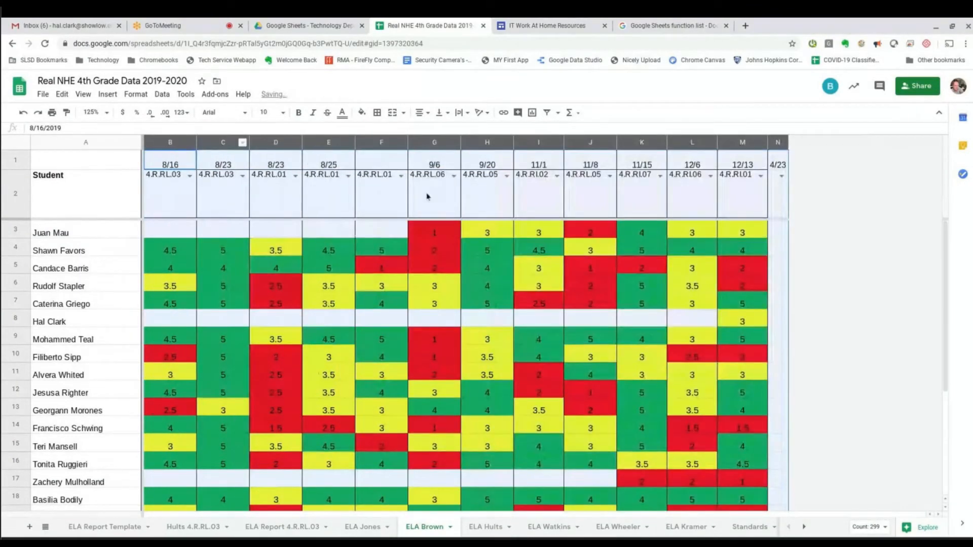
left_click(172, 188)
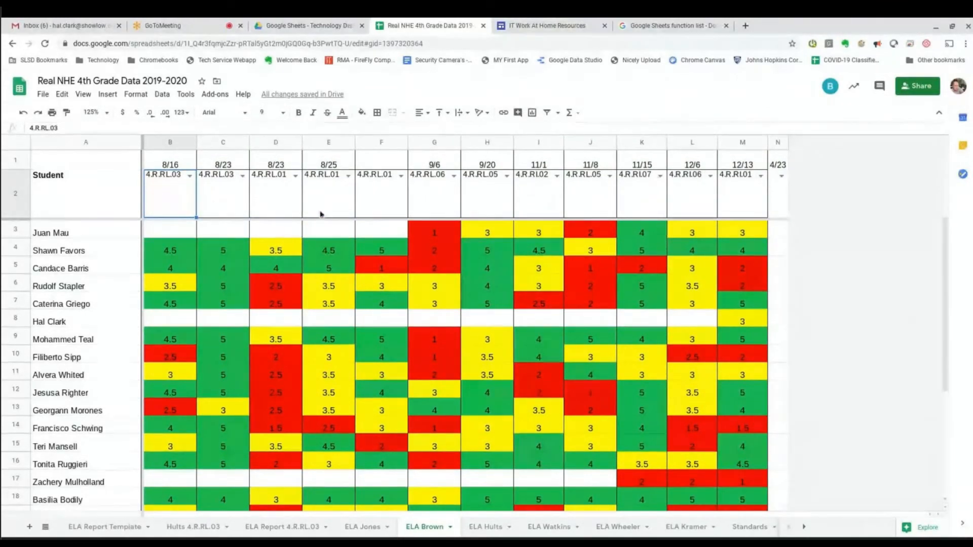
left_click_drag(171, 201, 779, 198)
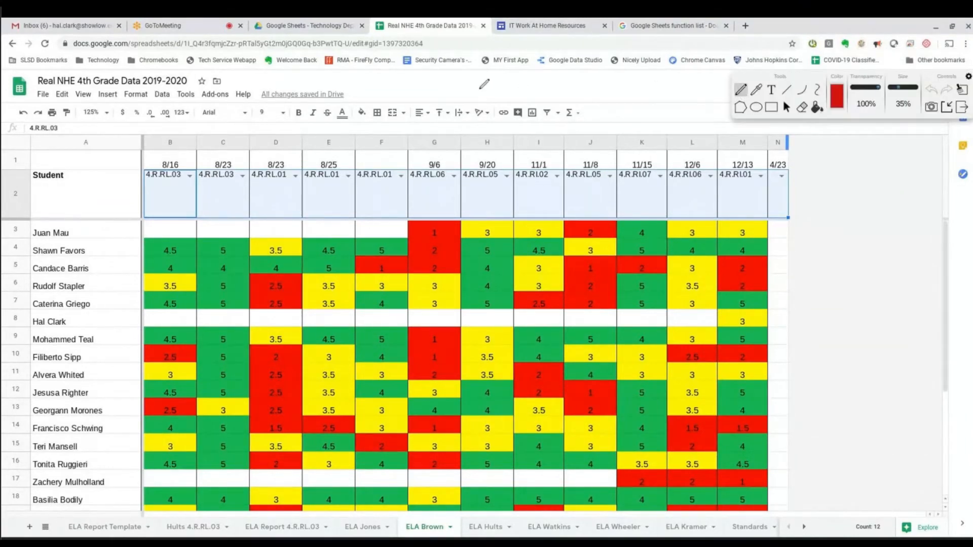
Draw a red arrow on screen to point out the toolbar, then erase it.
left_click_drag(478, 77, 480, 104)
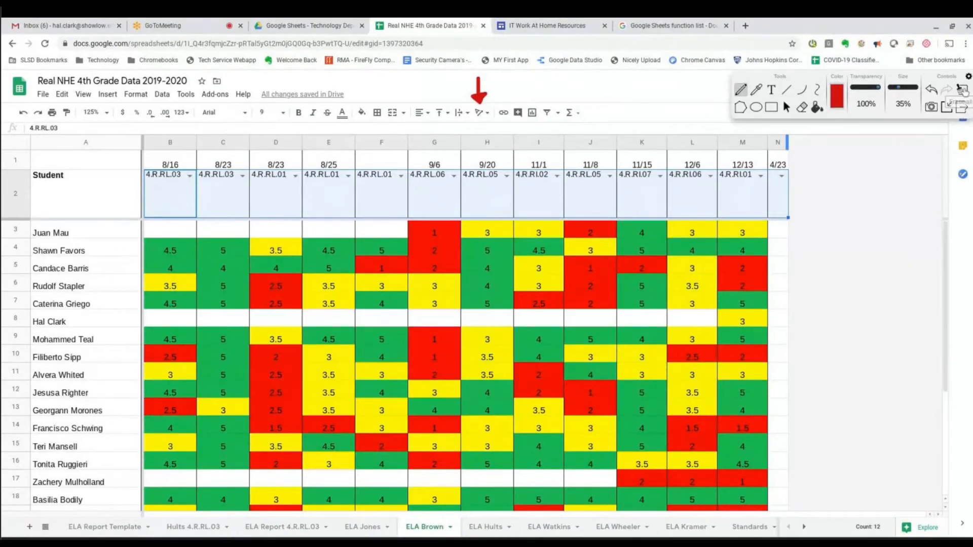
left_click(963, 90)
left_click(962, 108)
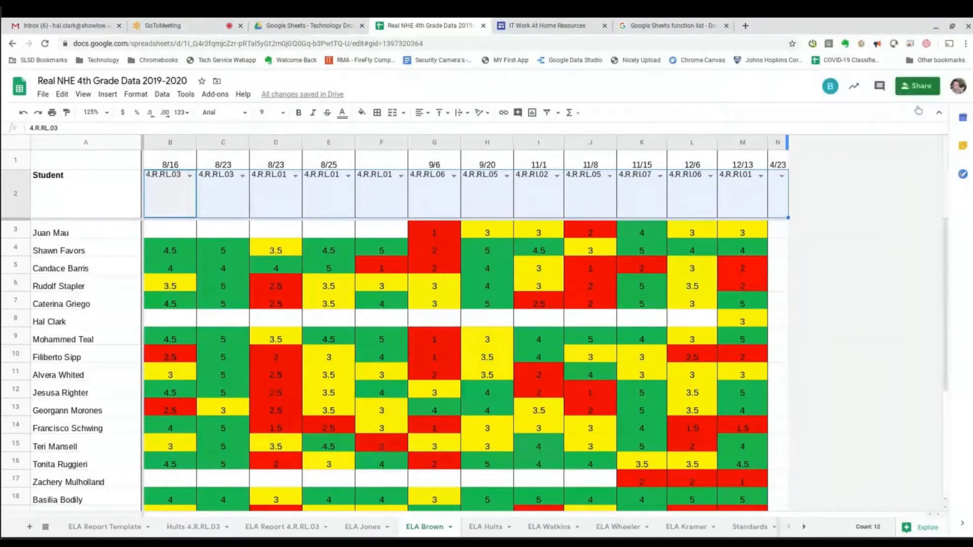
Rotate the row 2 standard codes up to vertical and narrow columns B–N equally.
left_click(480, 113)
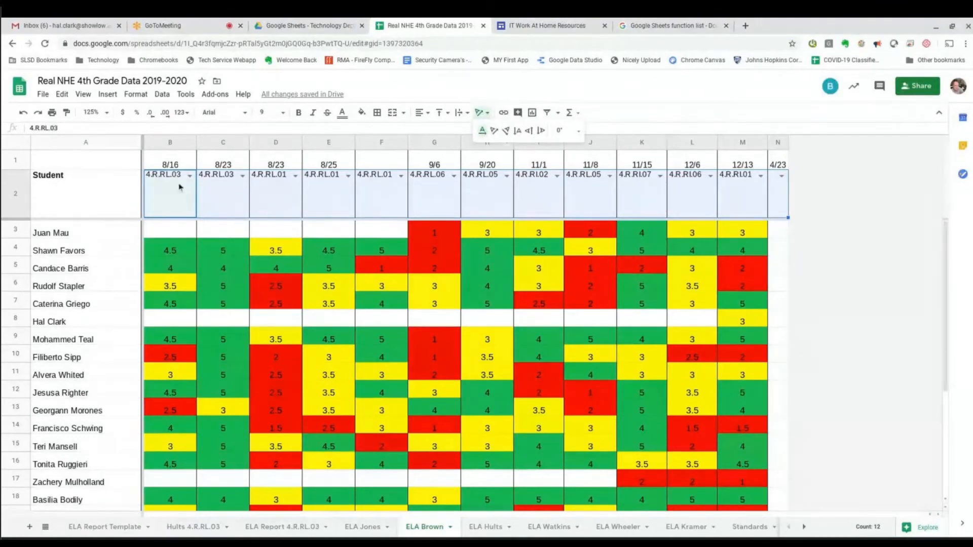
left_click(530, 131)
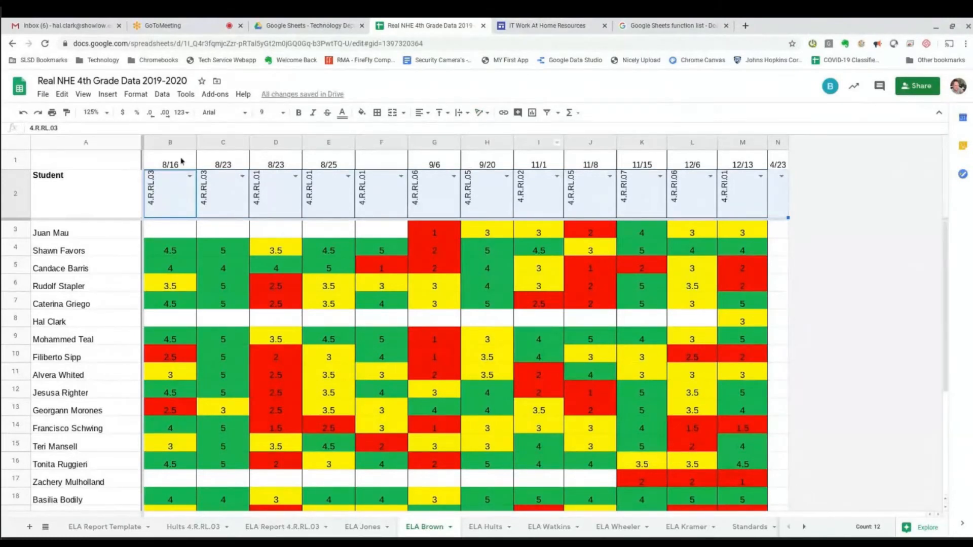
left_click_drag(170, 146, 778, 143)
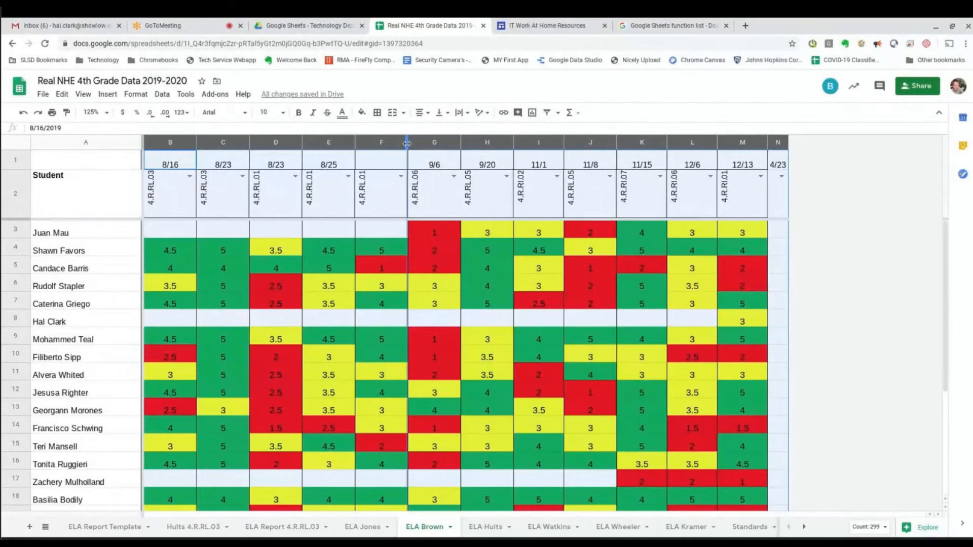
left_click_drag(407, 144, 382, 144)
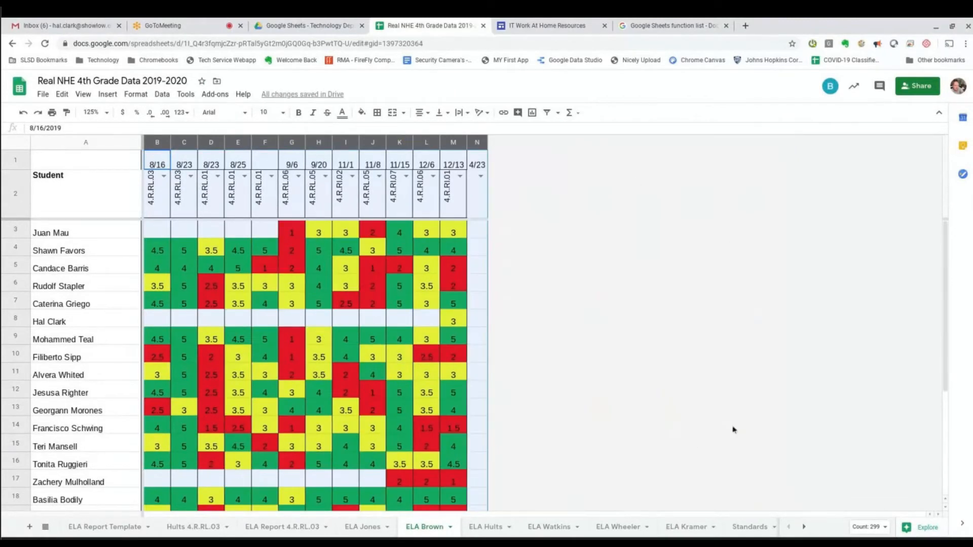
Review N2's pick-list of codes, 4.R.RL.01 through 4.R.RI.08, then go to the Standards sheet.
left_click(480, 178)
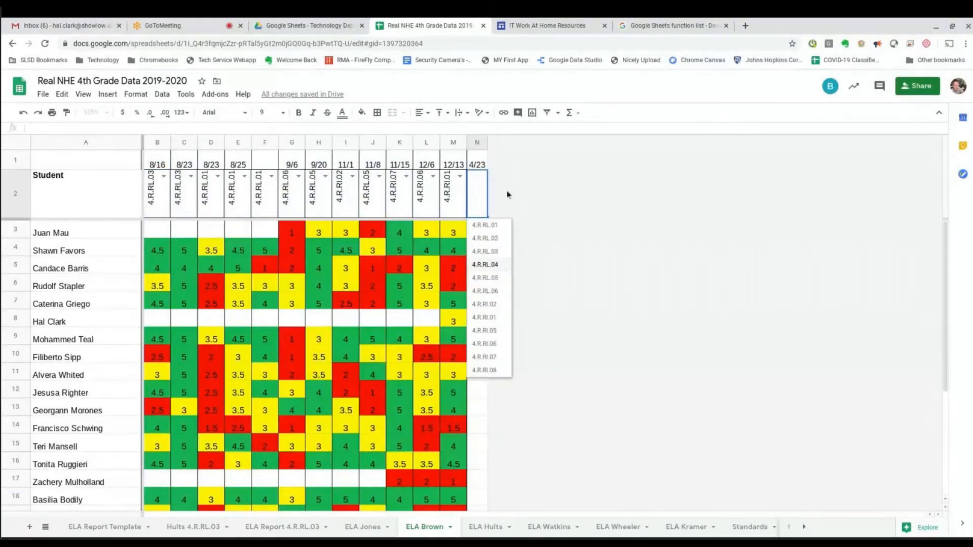
left_click(553, 319)
scroll(551, 413, "down", 5)
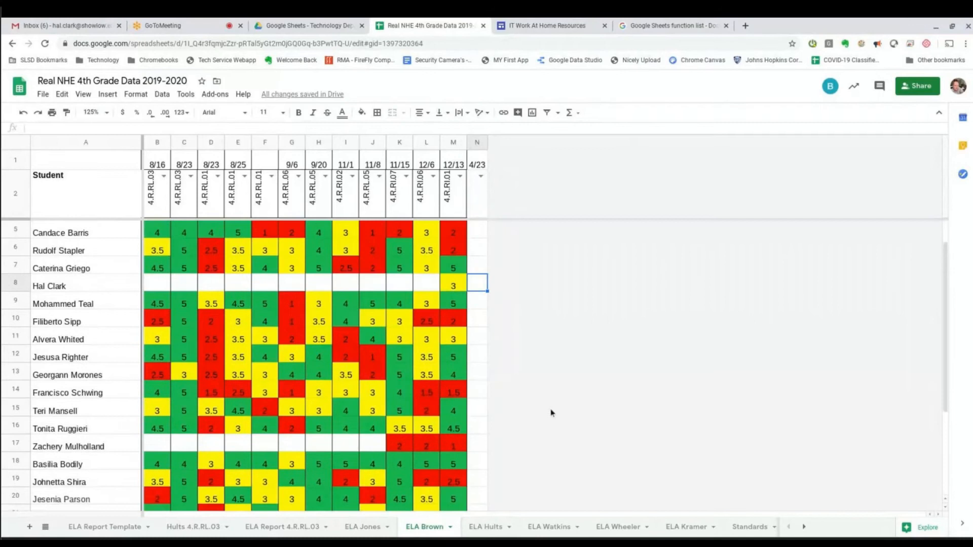
scroll(552, 418, "up", 2)
scroll(552, 418, "up", 3)
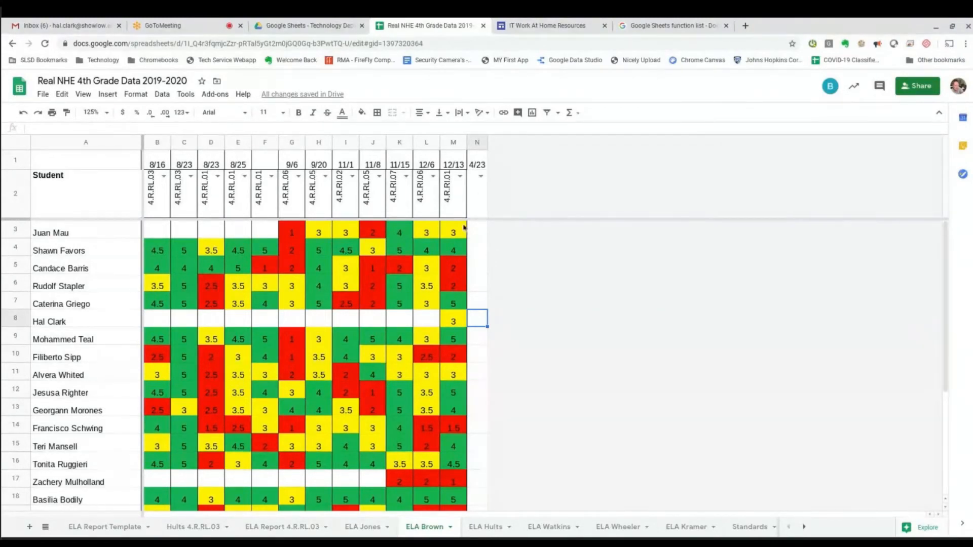
left_click(480, 176)
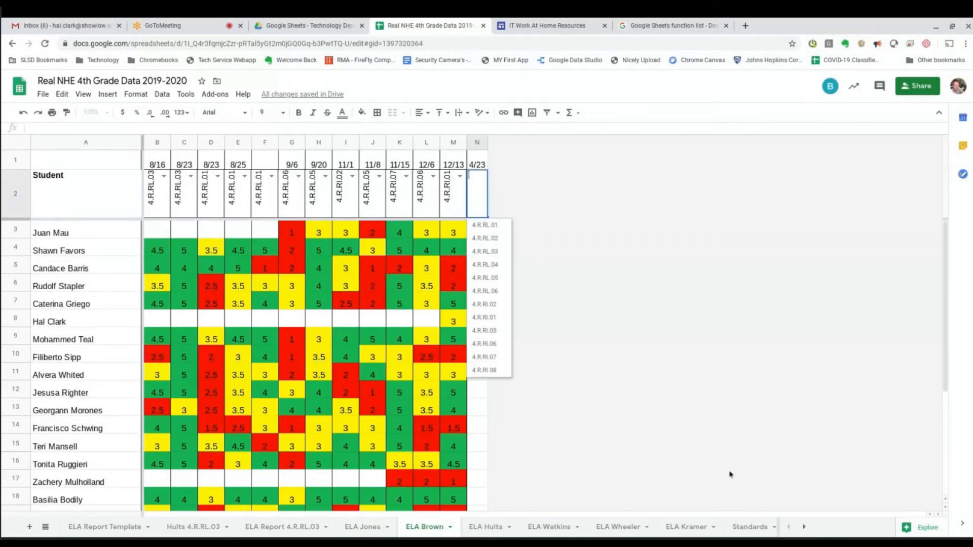
left_click(751, 527)
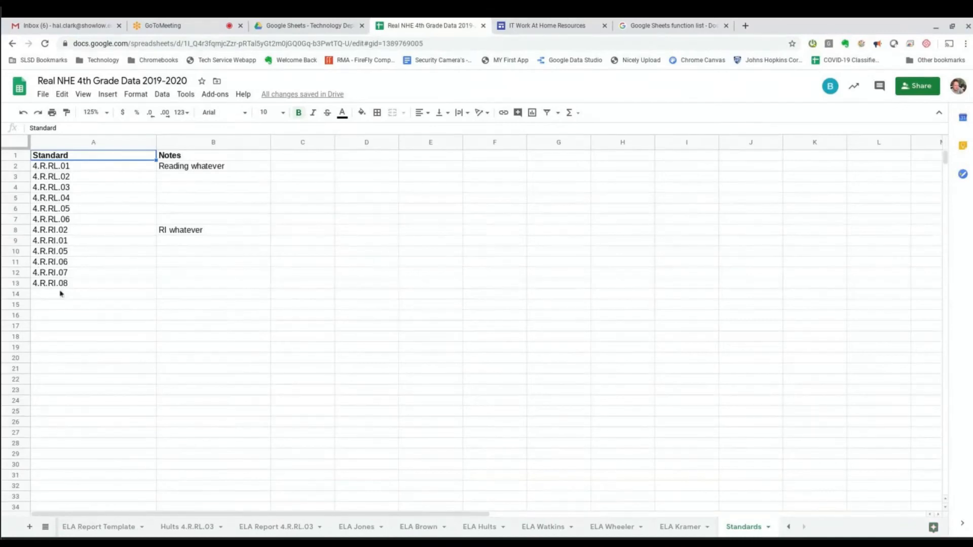
Add the new standard 4.R.RI.09 in cell A14 of the Standards sheet, below 4.R.RI.08.
left_click(46, 284)
left_click(43, 295)
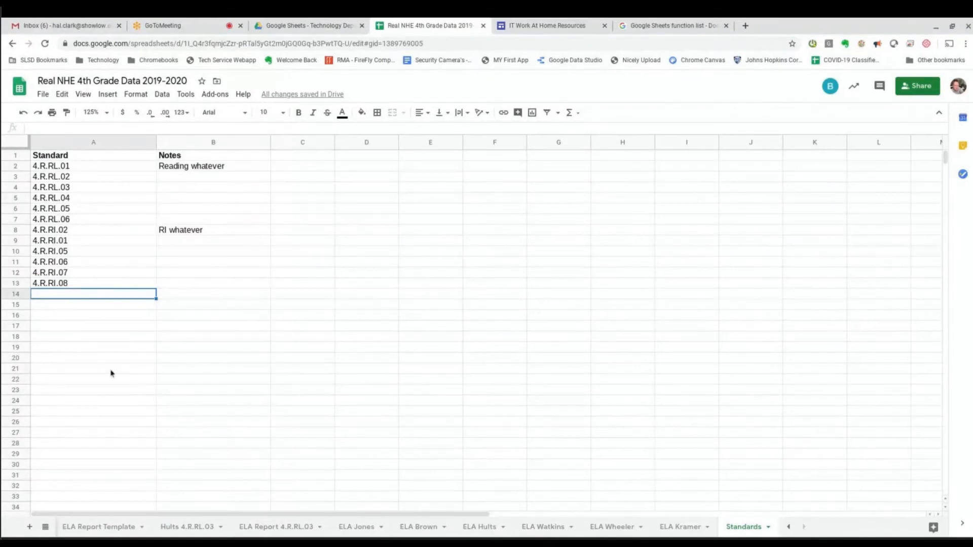
left_click(54, 169)
left_click(49, 298, "shift")
left_click(47, 288, "shift")
left_click(45, 296)
type("4.")
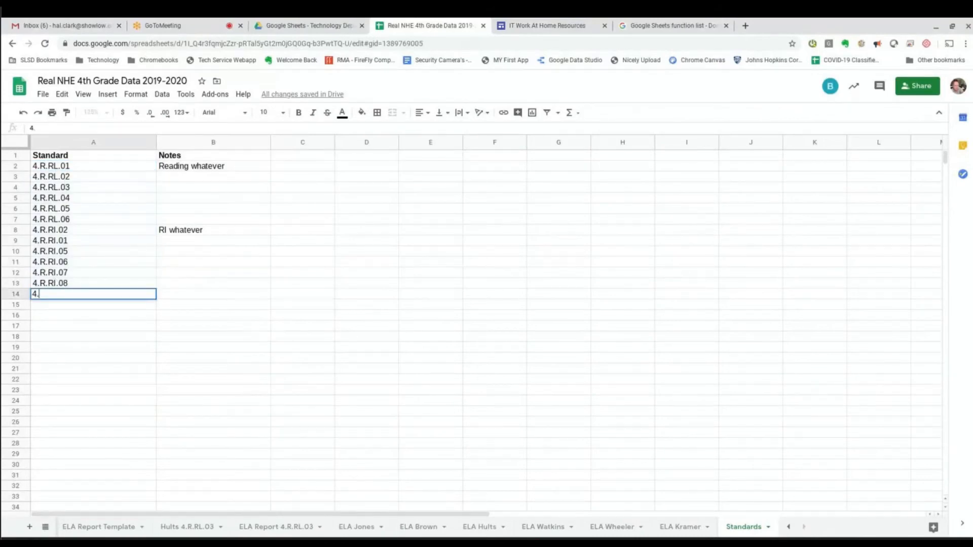
type("R.RI.09")
key("Return")
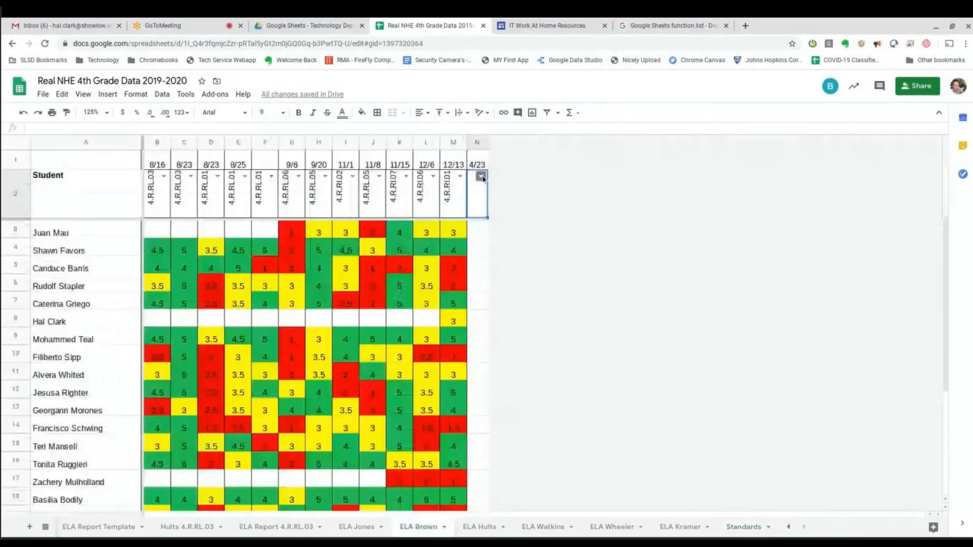
left_click(480, 177)
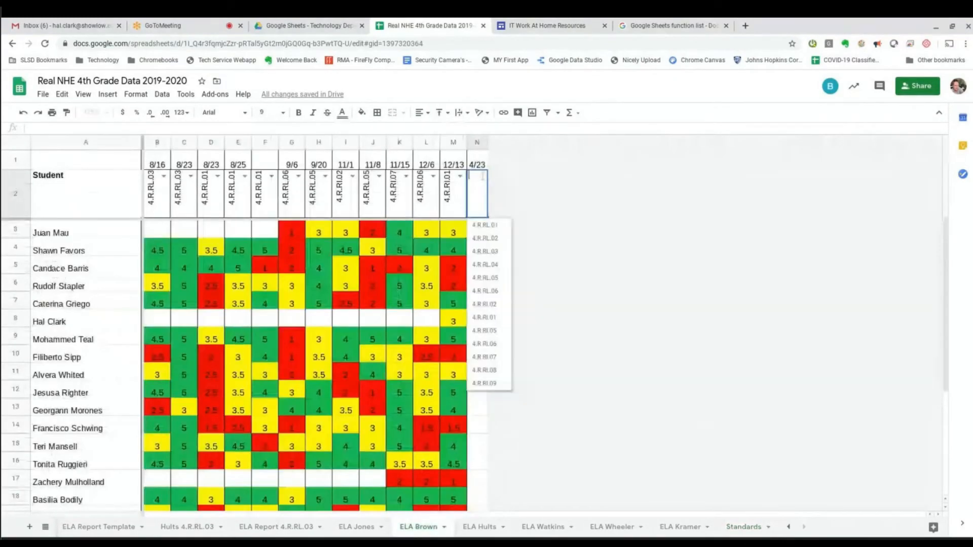
Tag column N with standard 4.R.RI.09, widen it, and start typing scores from N3.
left_click(495, 388)
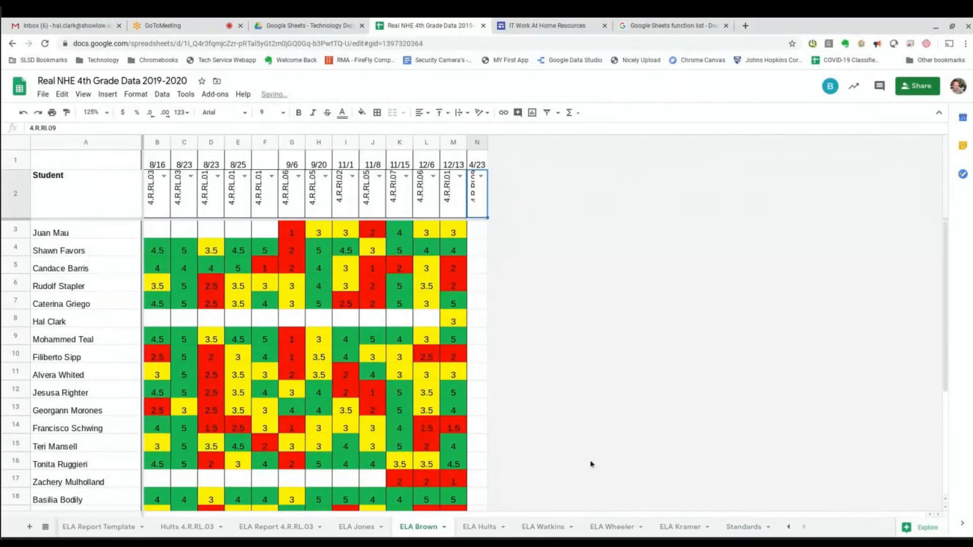
left_click_drag(488, 141, 493, 142)
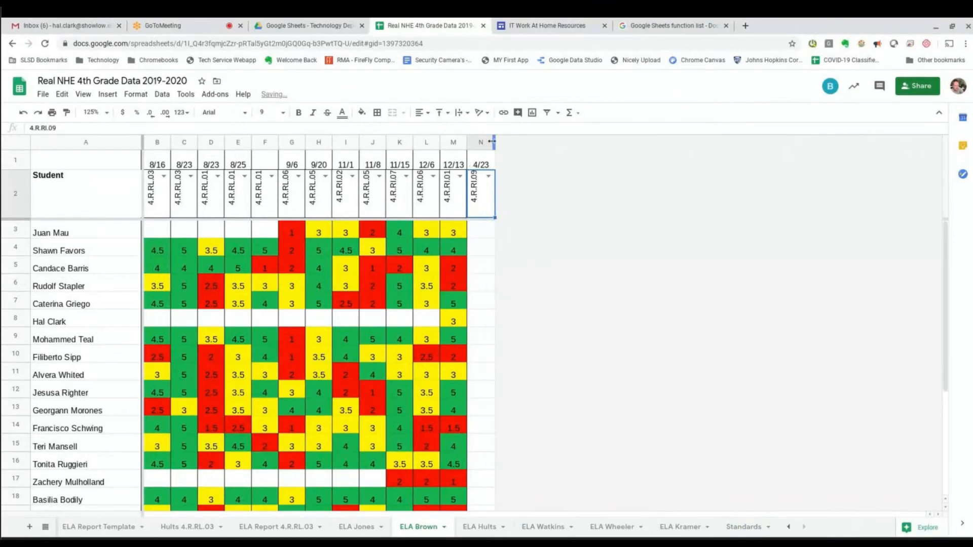
left_click(479, 232)
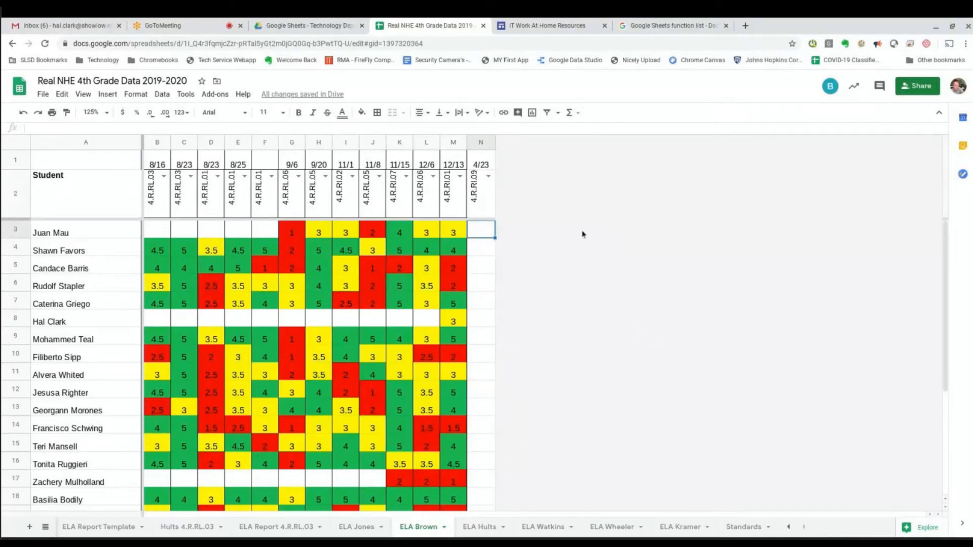
type("1")
key("Return")
type("1")
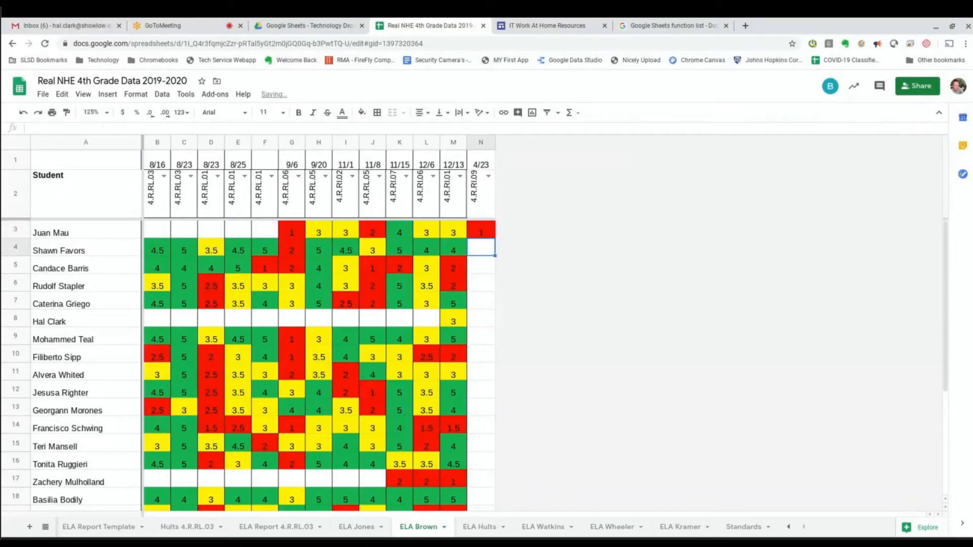
key("Return")
type("0")
key("Return")
type("1.2")
Continue the scores down through N11, fixing a mistyped 74 and ending with a 5.
key("Return")
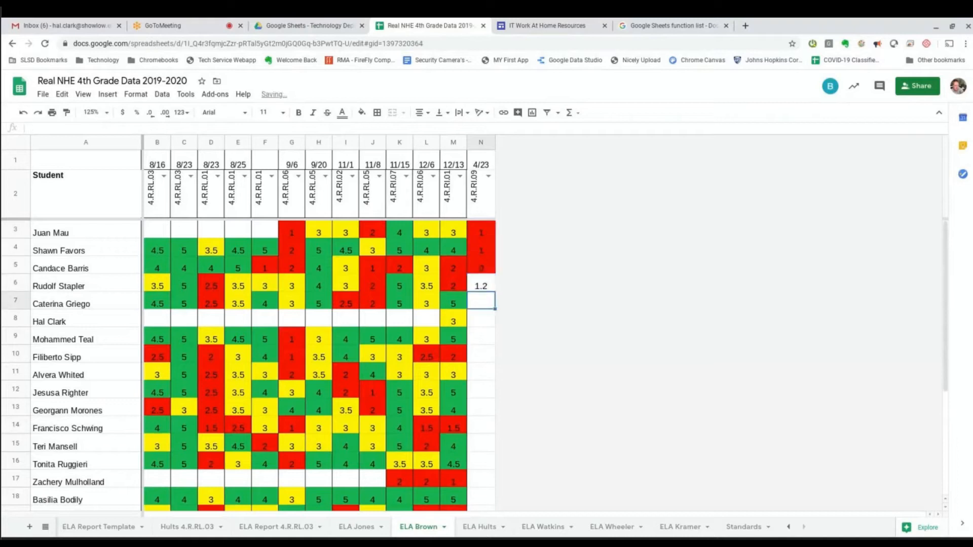
type("3")
key("Return")
type("4")
key("Return")
type("4")
key("Return")
type("74")
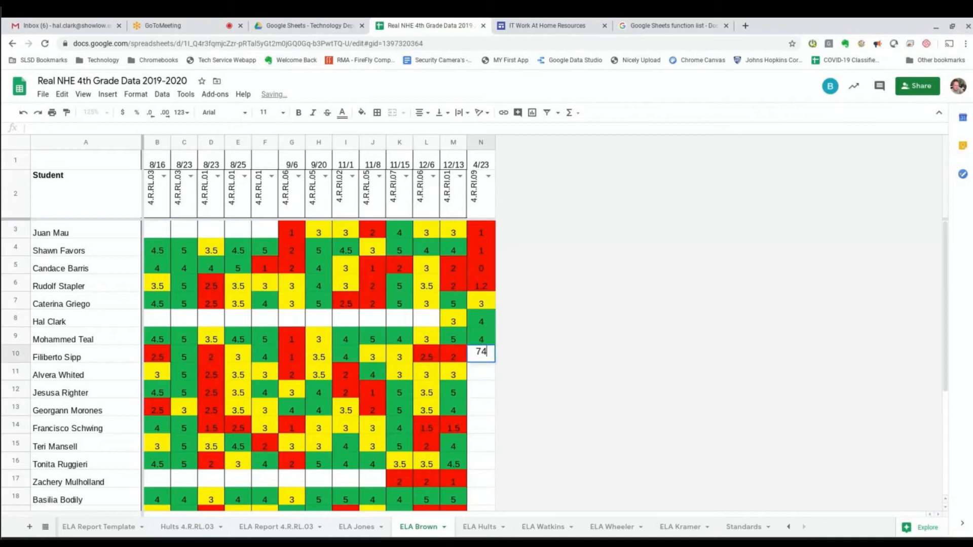
key("BackSpace")
key("BackSpace")
type("4")
key("Return")
type("5")
key("Return")
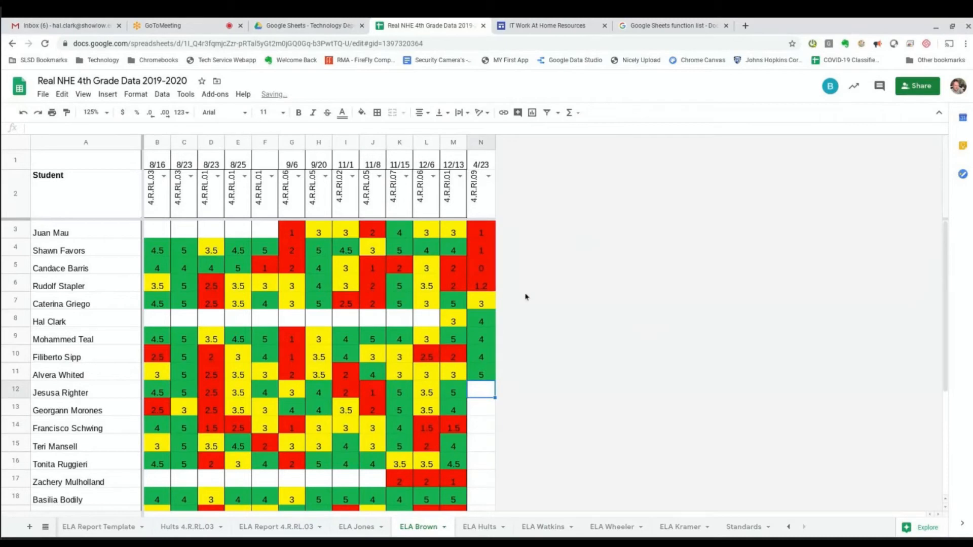
Fill the 5 from N11 down through N23 for the remaining students.
scroll(517, 320, "down", 1)
left_click(485, 336)
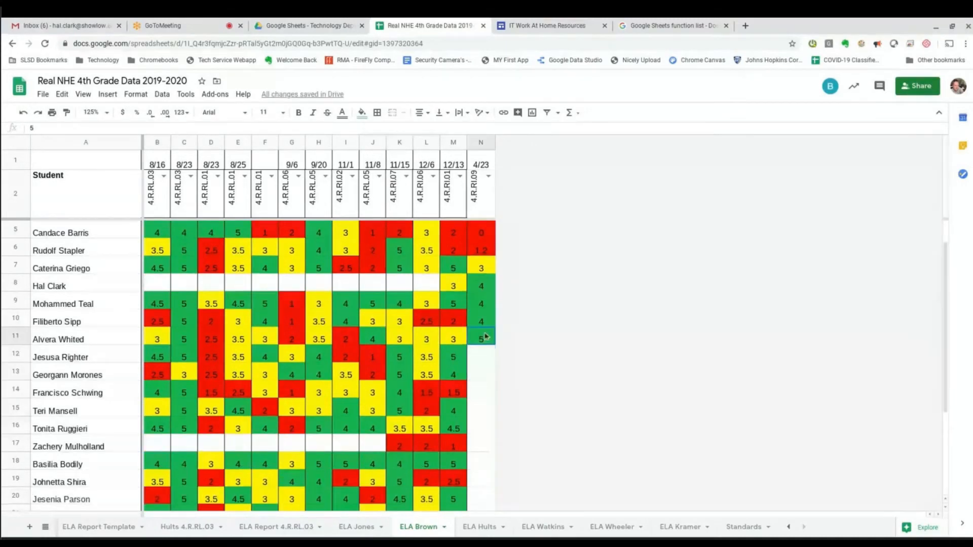
left_click_drag(494, 344, 550, 432)
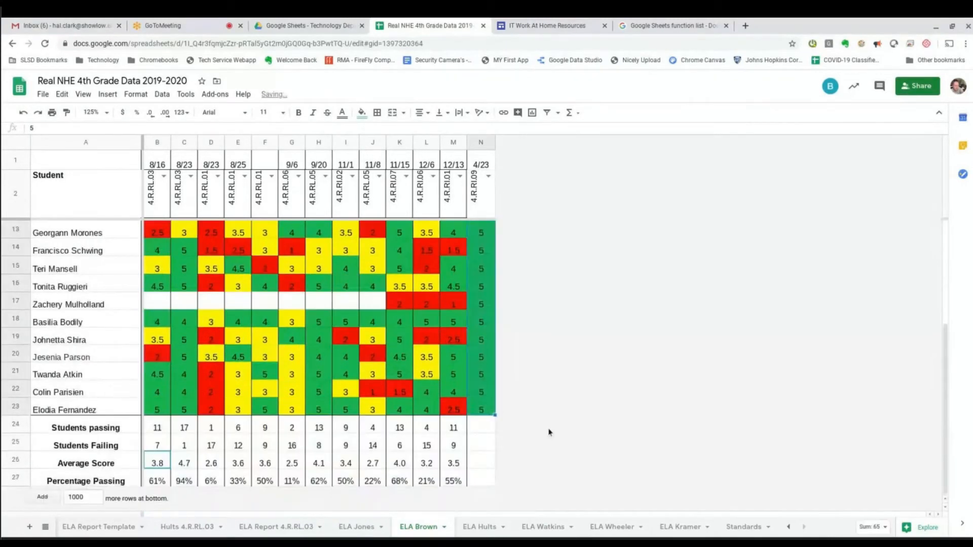
scroll(545, 413, "up", 5)
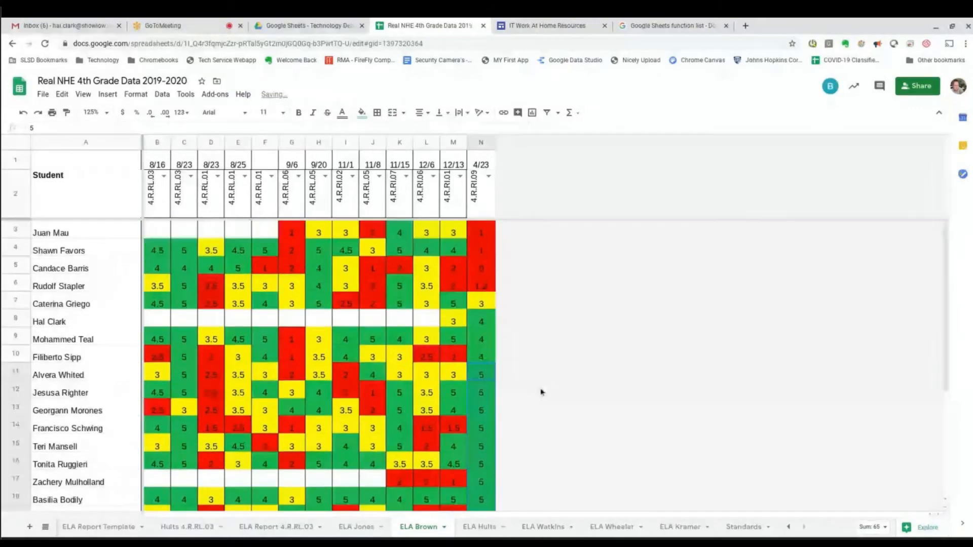
left_click(482, 231)
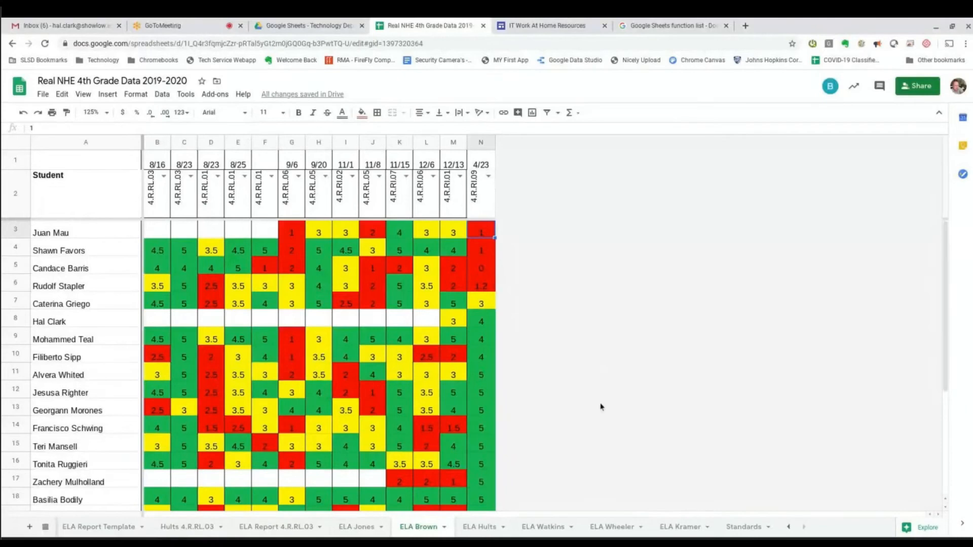
Fill the M24:M27 summary formulas into column N: 16 passing, 4 failing, 4.0 average, 80%.
scroll(564, 451, "down", 5)
scroll(557, 449, "up", 5)
scroll(555, 447, "down", 3)
left_click_drag(453, 428, 455, 484)
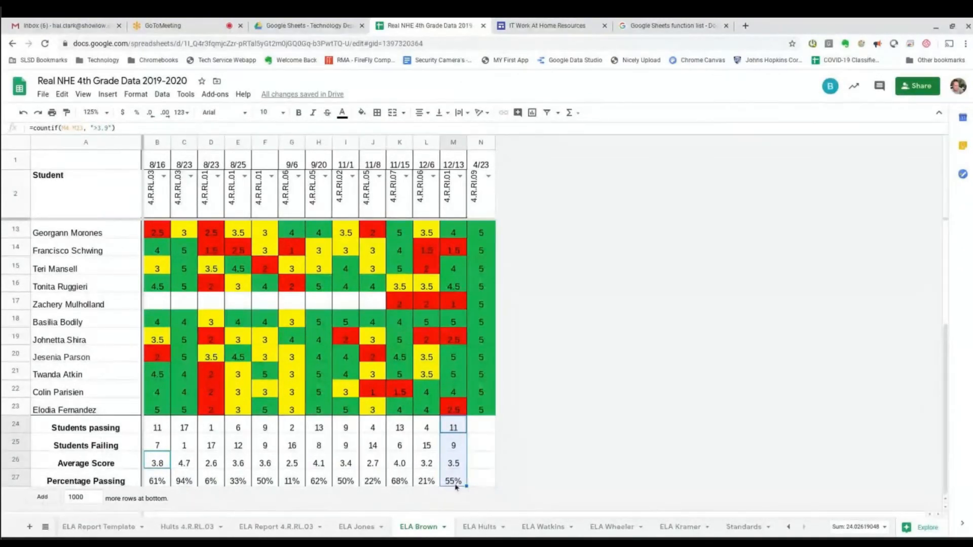
left_click_drag(466, 485, 495, 487)
left_click_drag(495, 486, 495, 486)
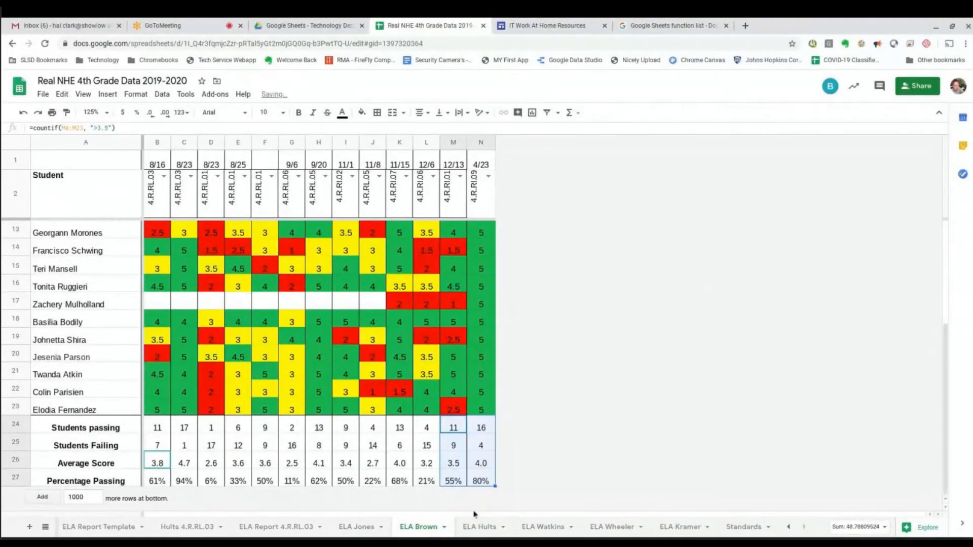
left_click(693, 439)
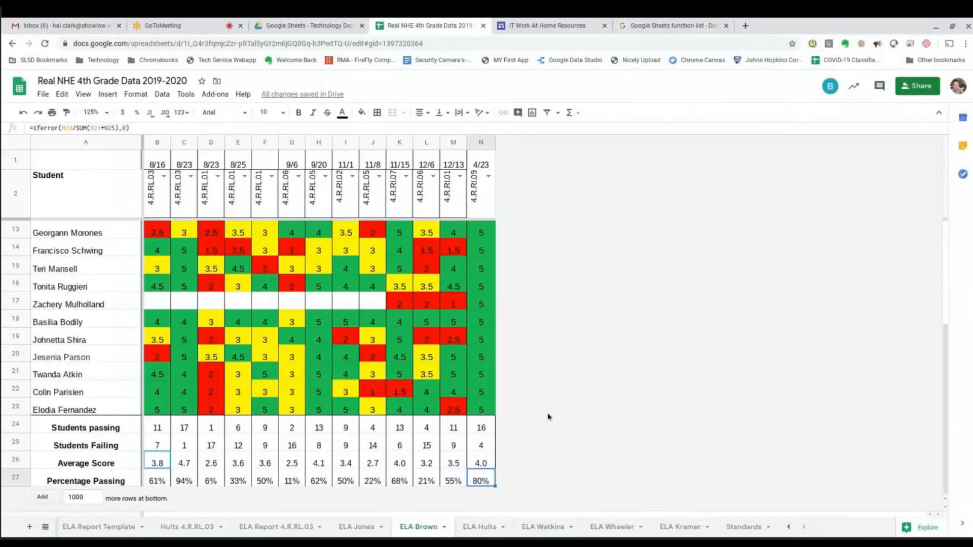
scroll(538, 411, "up", 4)
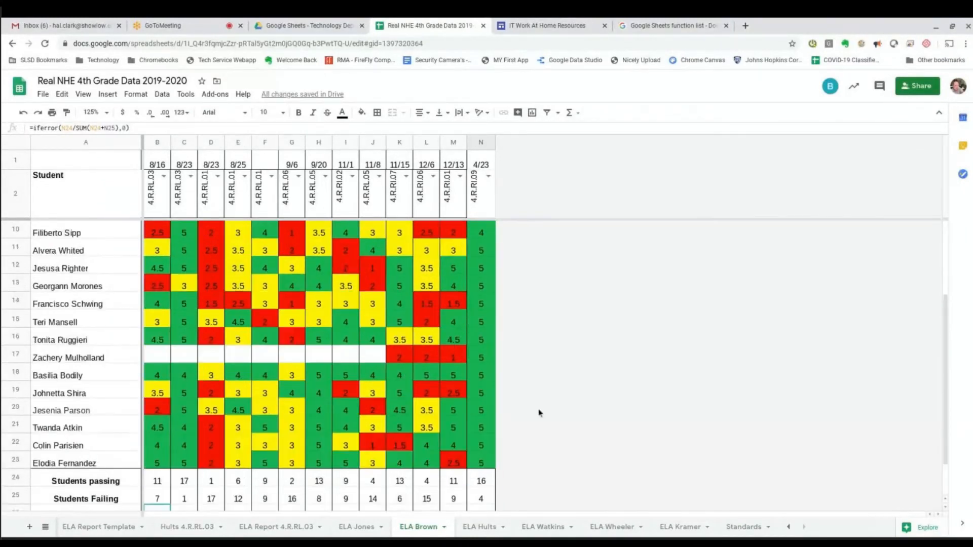
scroll(537, 413, "down", 4)
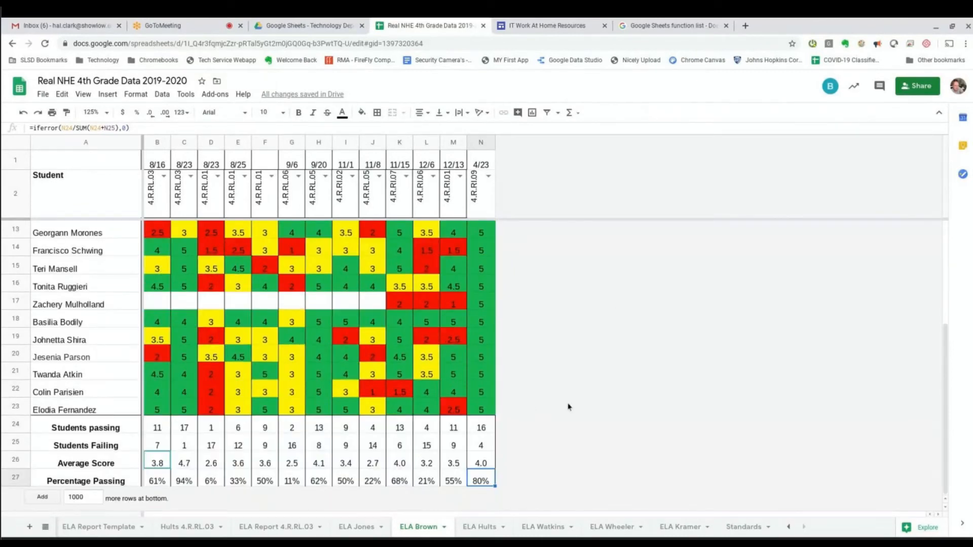
scroll(570, 402, "up", 4)
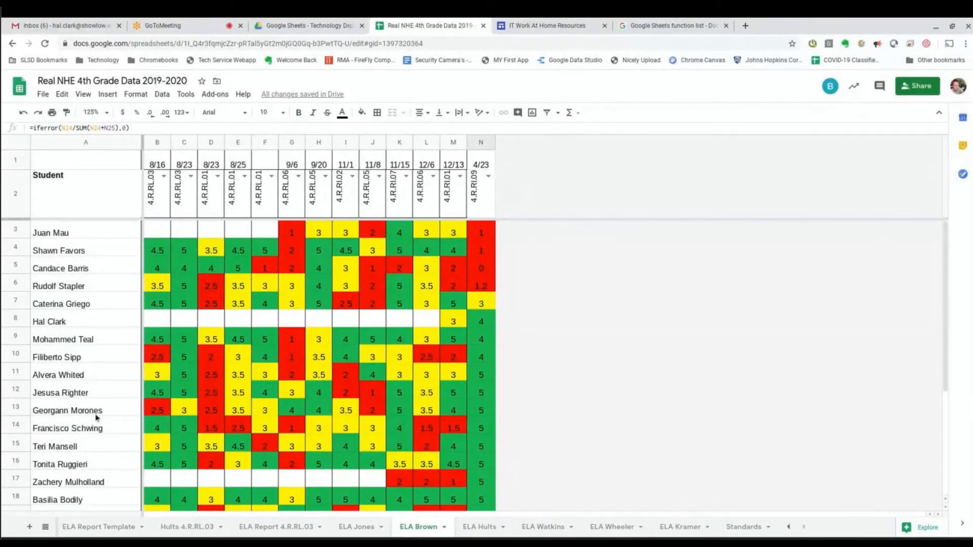
scroll(461, 423, "down", 5)
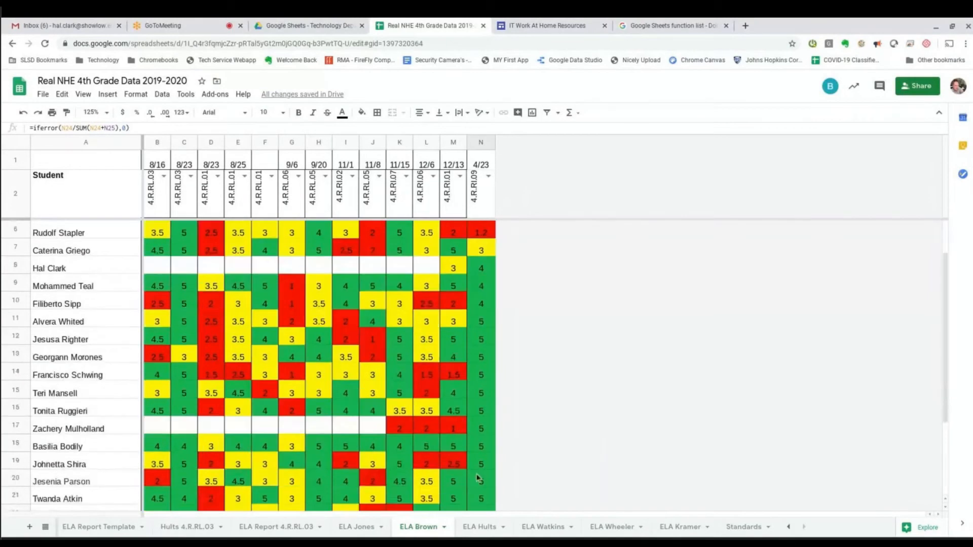
scroll(456, 479, "up", 1)
scroll(456, 479, "up", 1)
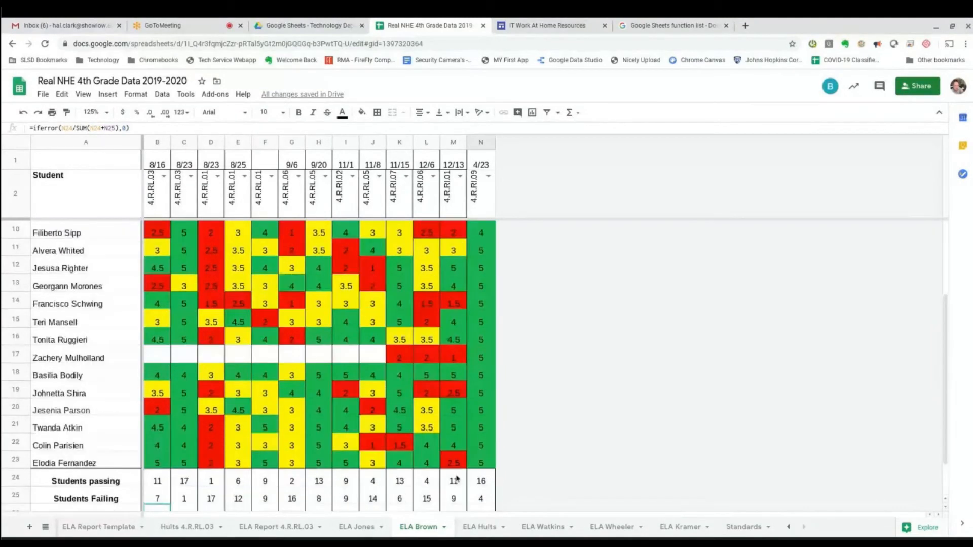
scroll(456, 479, "down", 2)
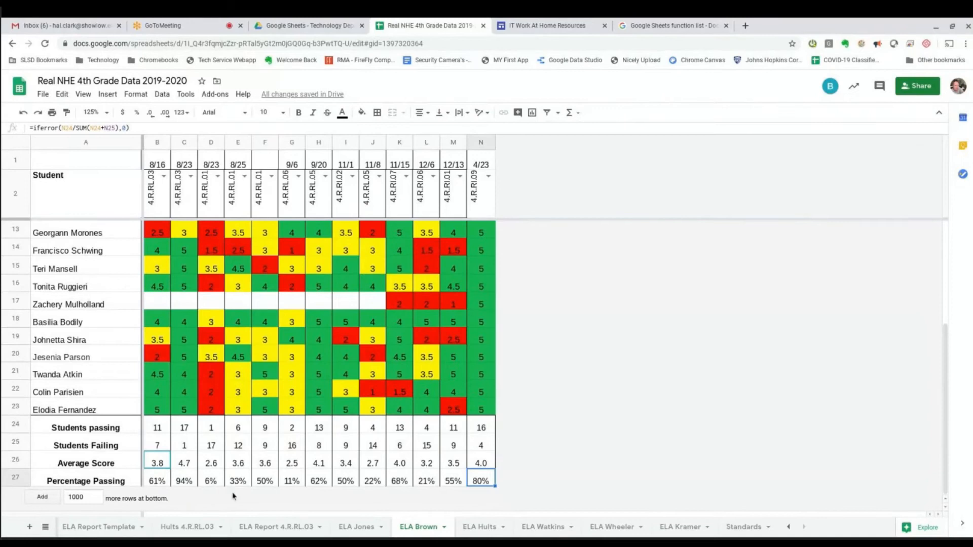
left_click(347, 525)
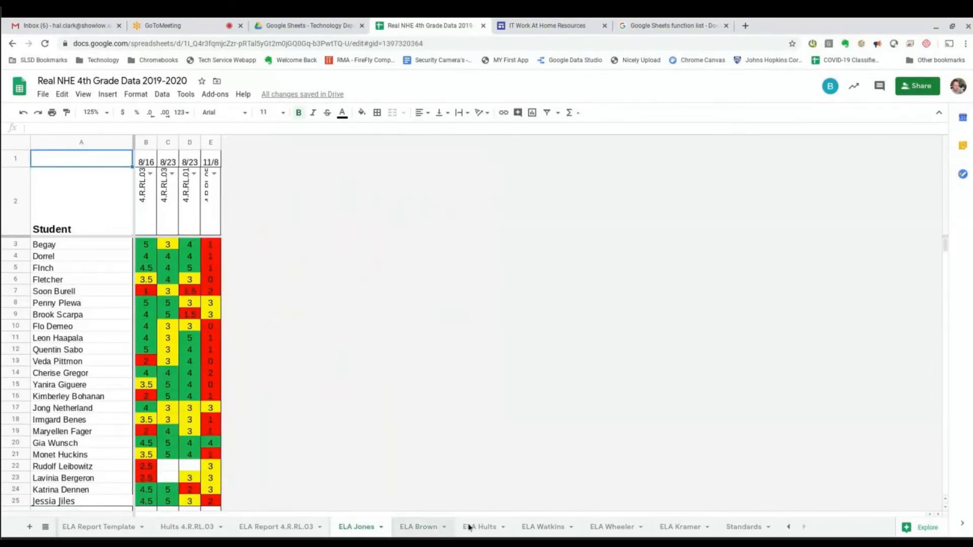
left_click(425, 527)
left_click(480, 527)
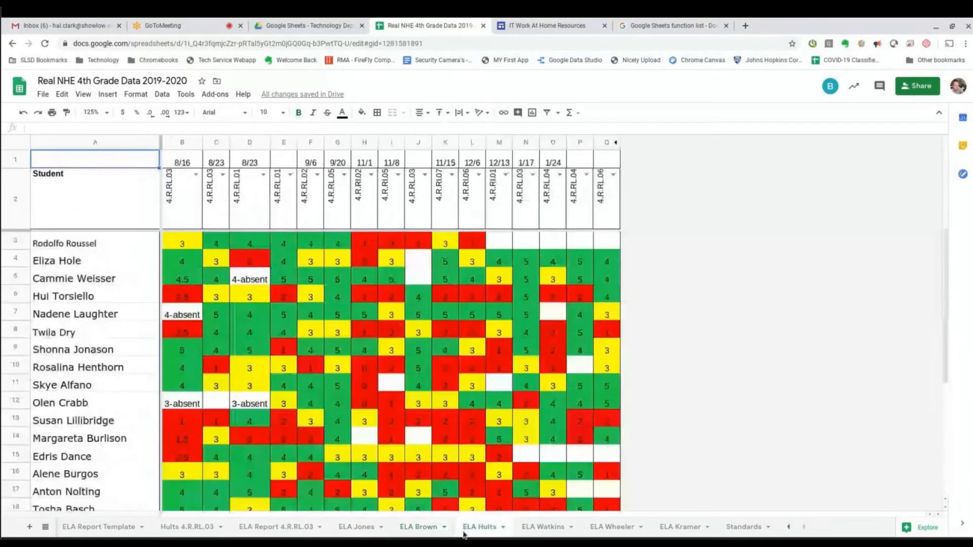
left_click(432, 526)
left_click(357, 527)
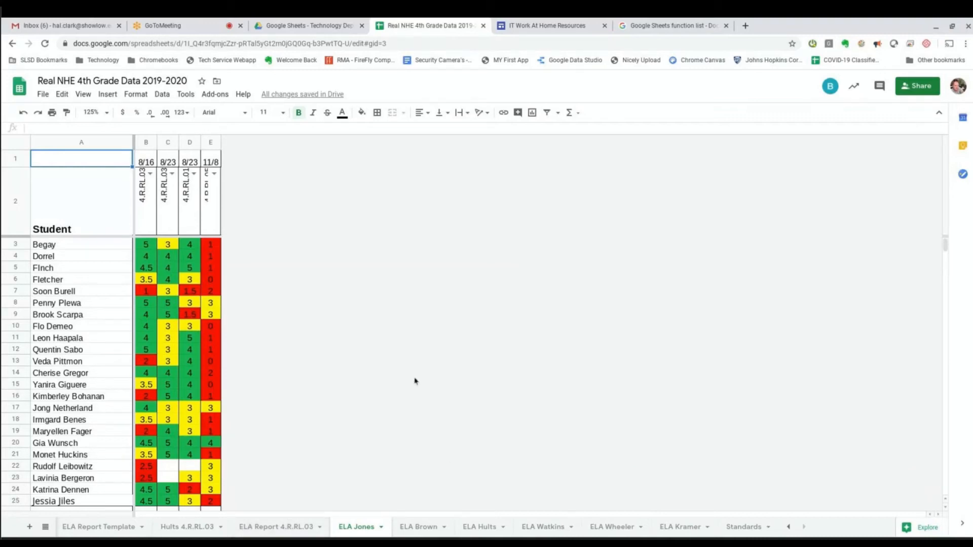
left_click(397, 534)
scroll(506, 454, "up", 4)
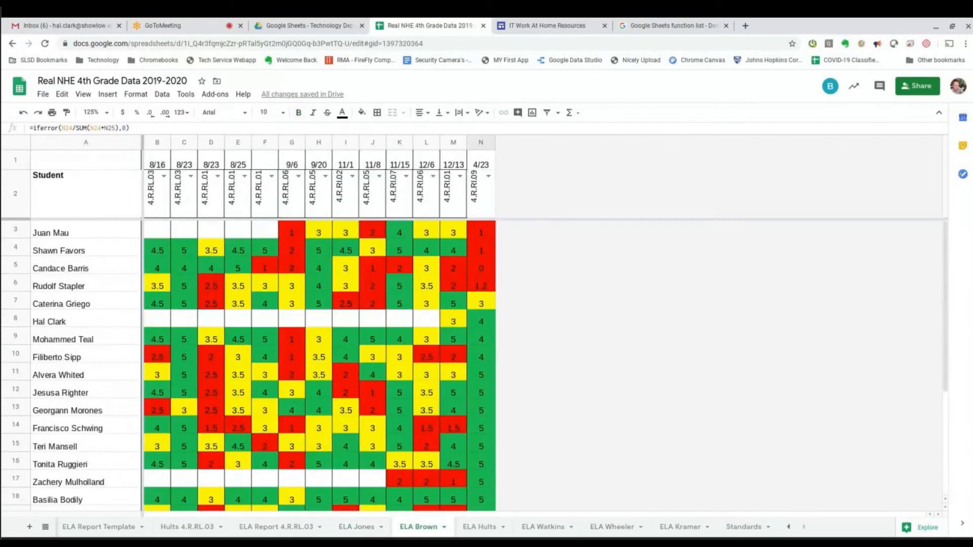
Review the ELA Brown scores and summary rows, checking N14, then go to ELA Report Template.
left_click(76, 528)
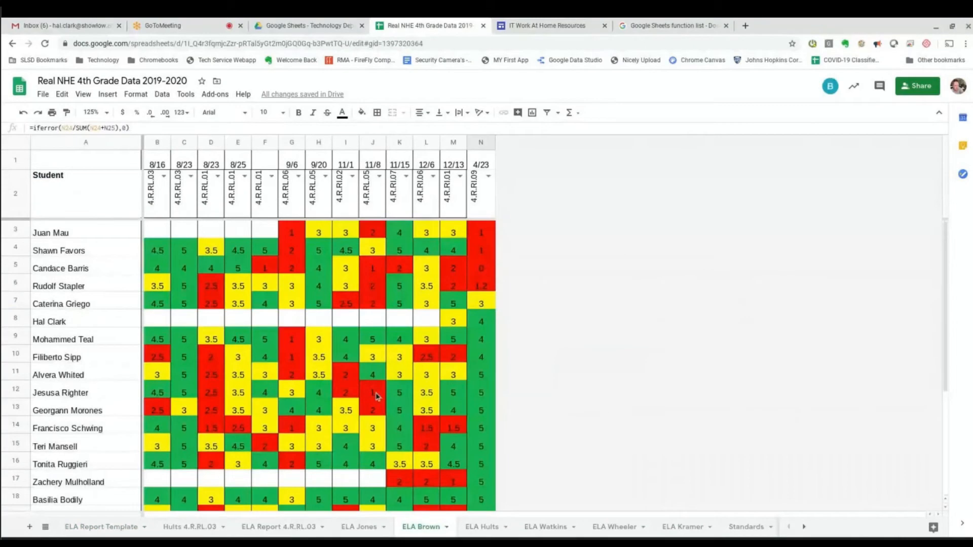
scroll(500, 422, "down", 2)
scroll(501, 422, "down", 2)
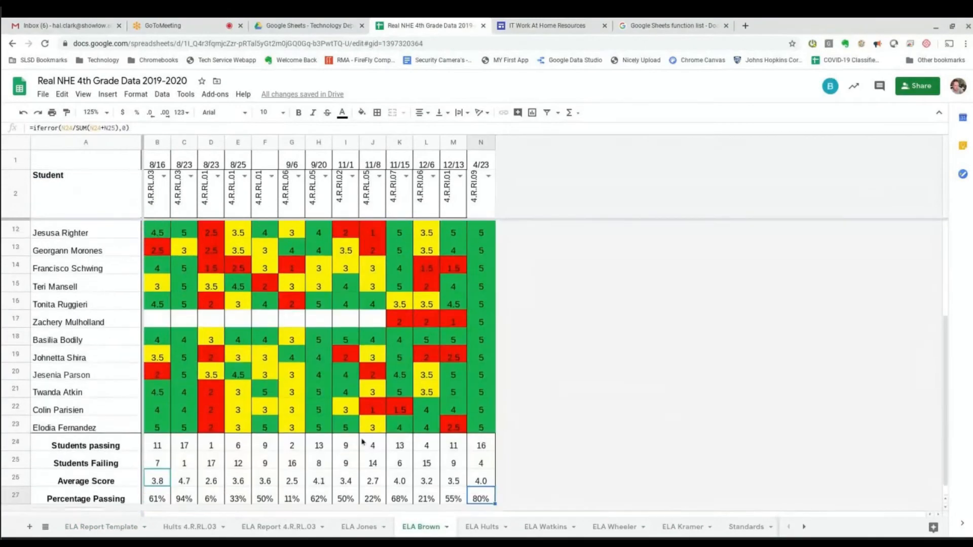
scroll(461, 325, "up", 4)
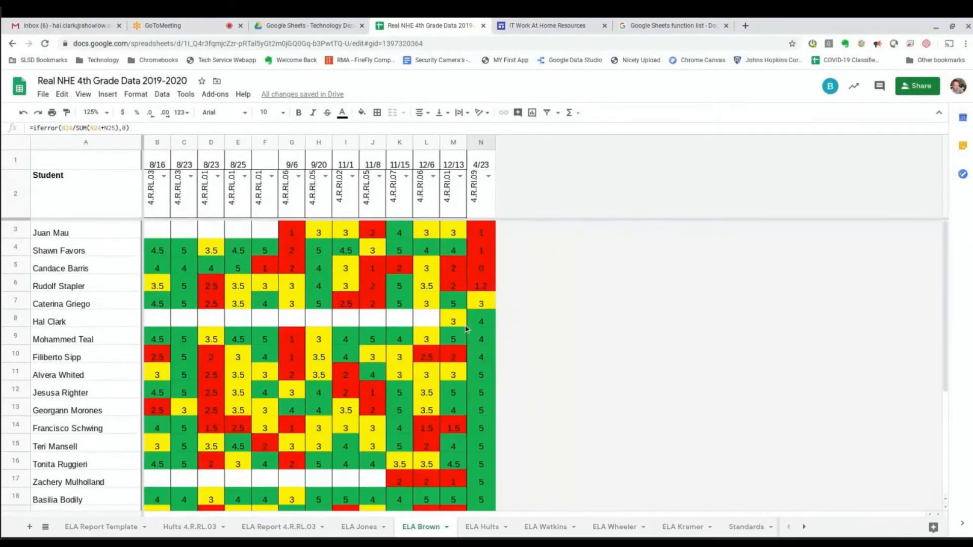
left_click(483, 430)
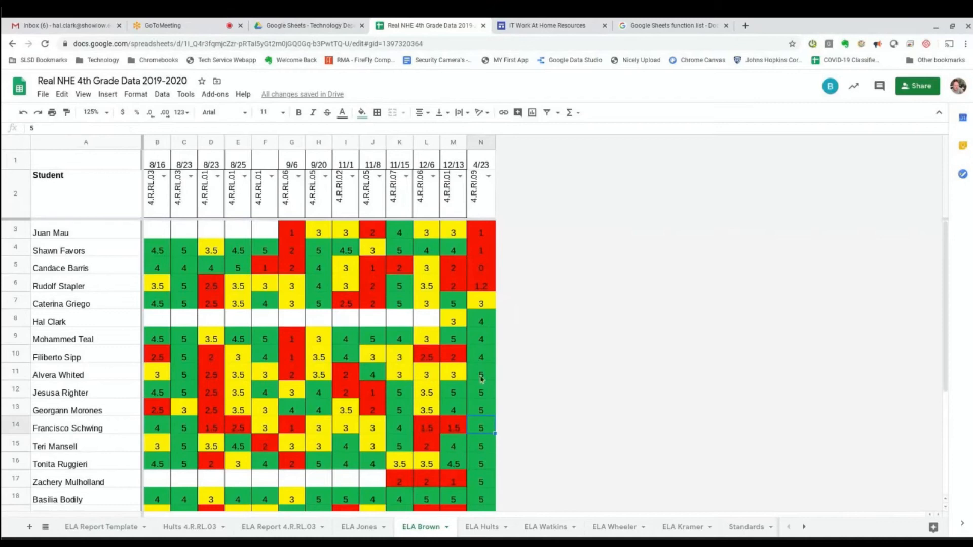
scroll(474, 408, "down", 3)
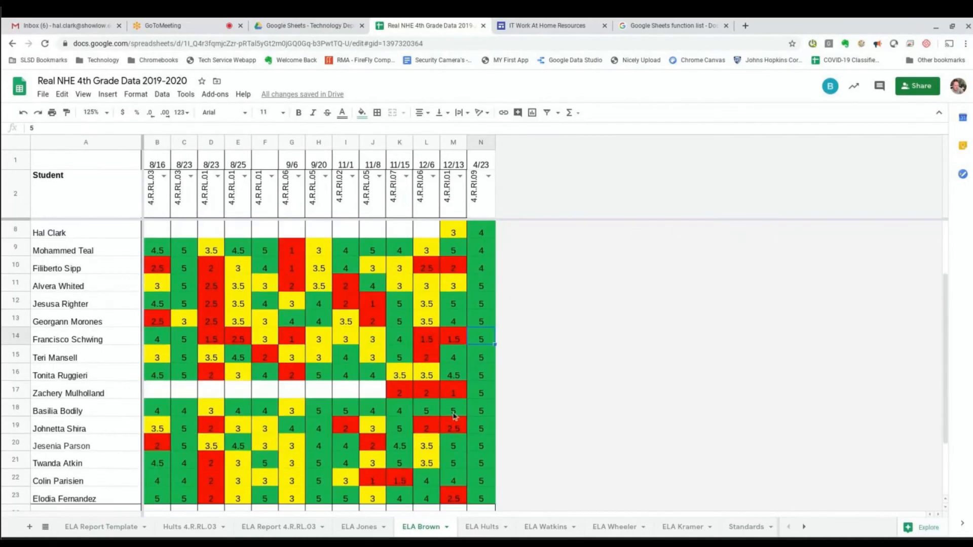
scroll(317, 404, "up", 1)
scroll(317, 404, "down", 3)
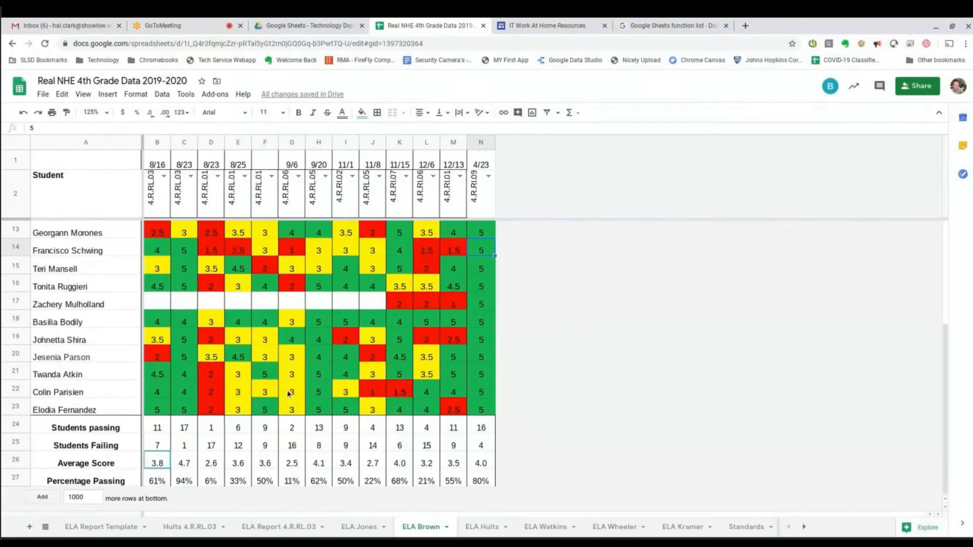
left_click(124, 519)
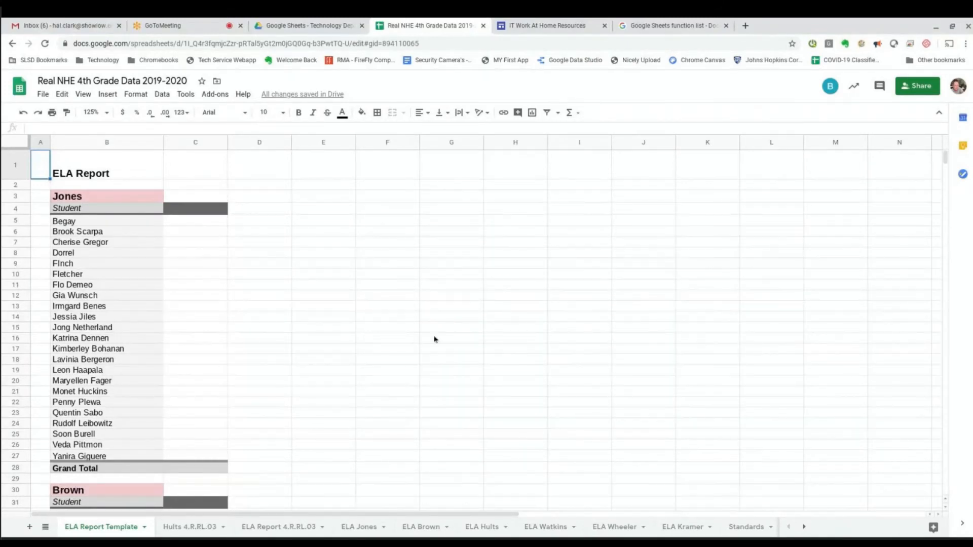
Duplicate the ELA Report Template sheet.
right_click(88, 530)
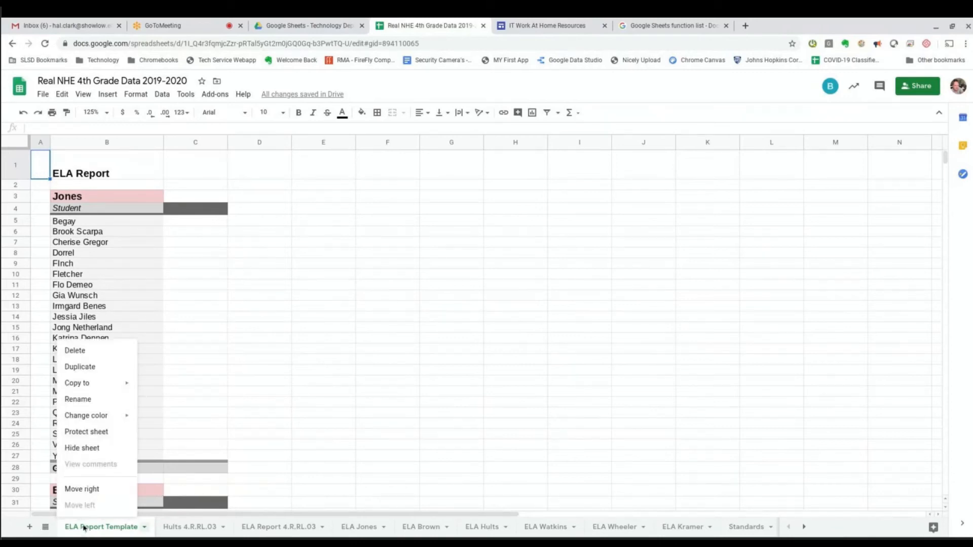
left_click(80, 368)
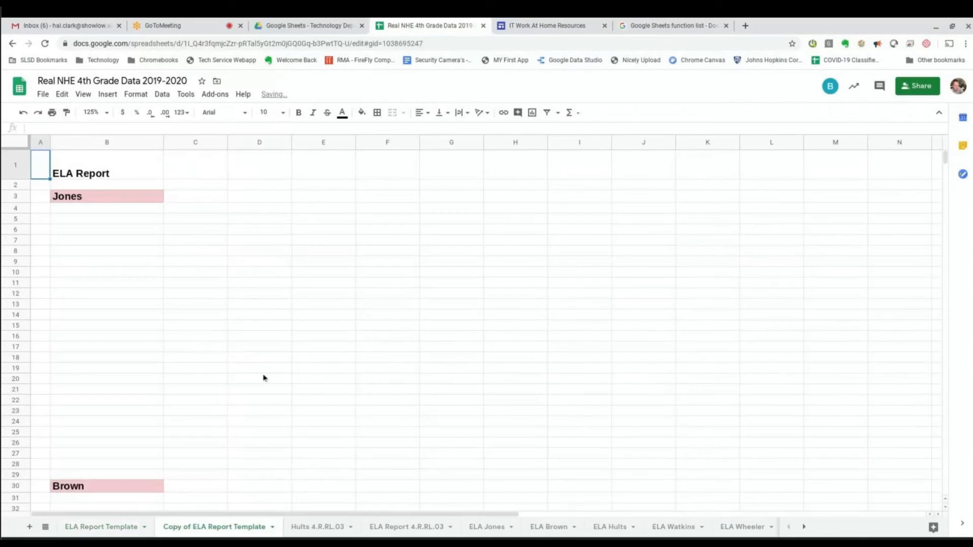
right_click(211, 529)
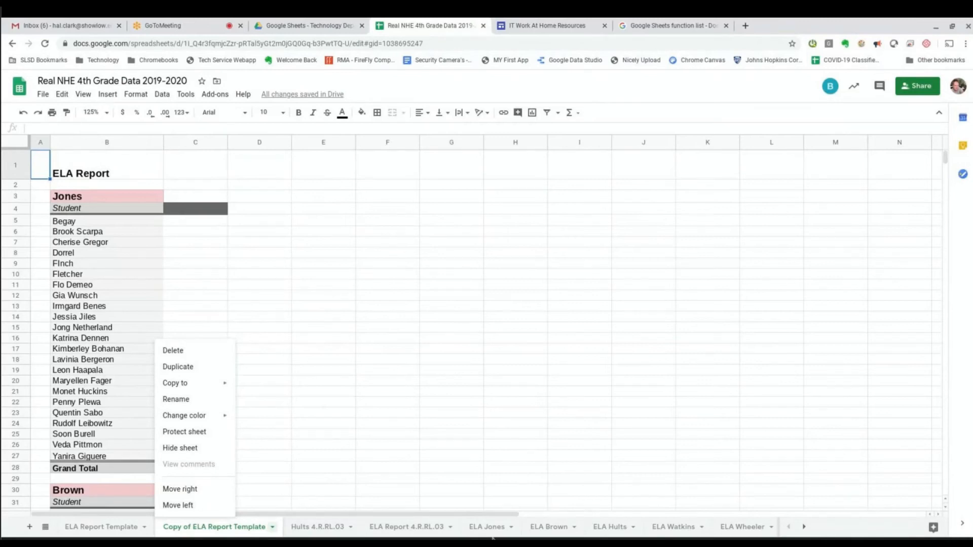
left_click(551, 528)
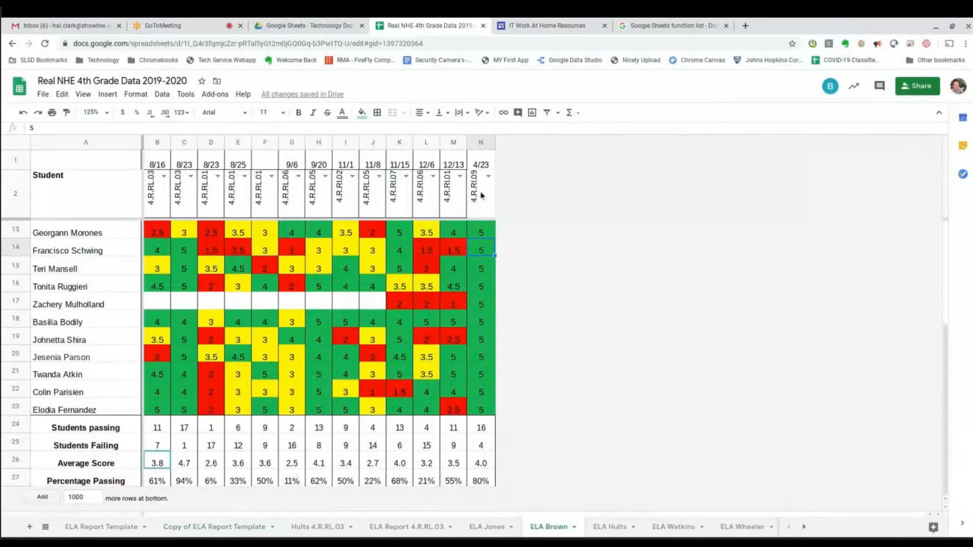
left_click(188, 532)
Rename the copied sheet to 'I.09 DFA Report'.
right_click(187, 531)
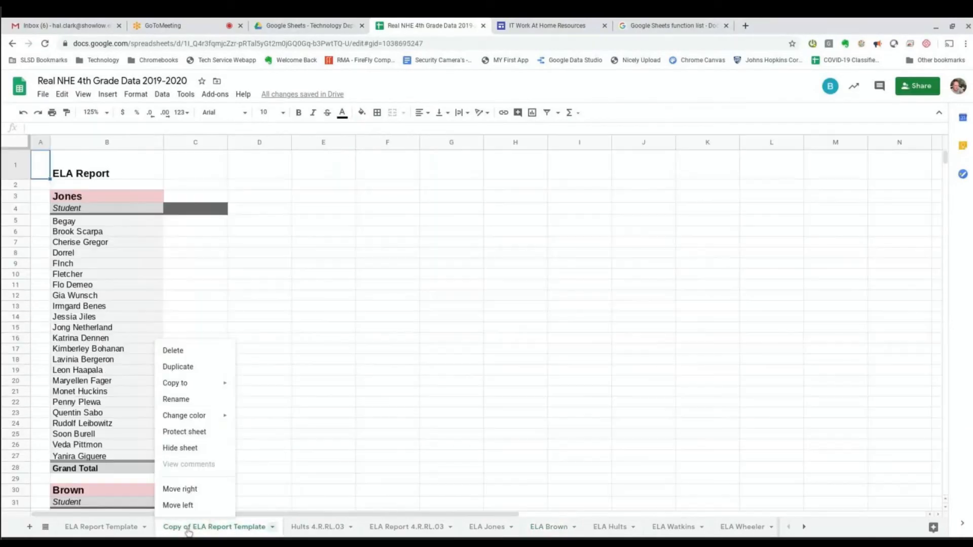
left_click(194, 402)
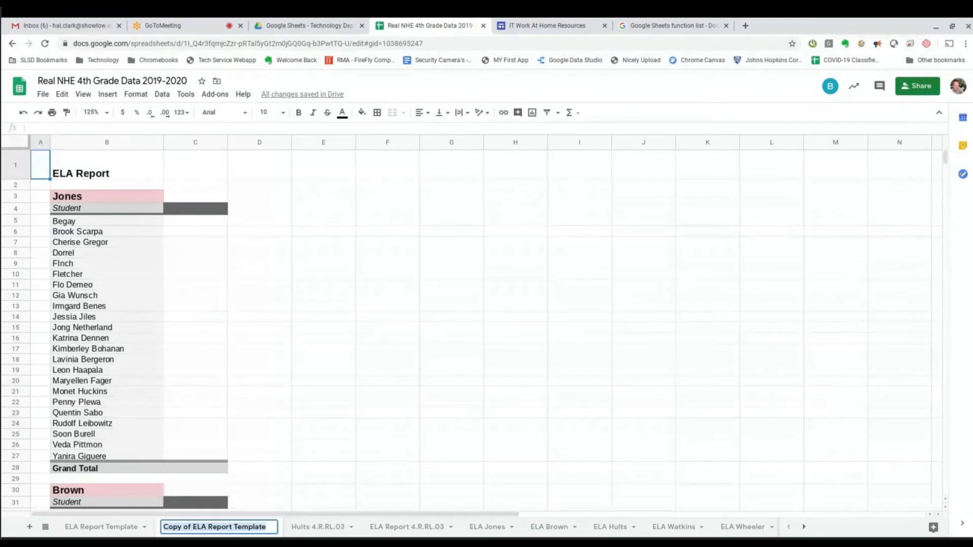
type("I.09")
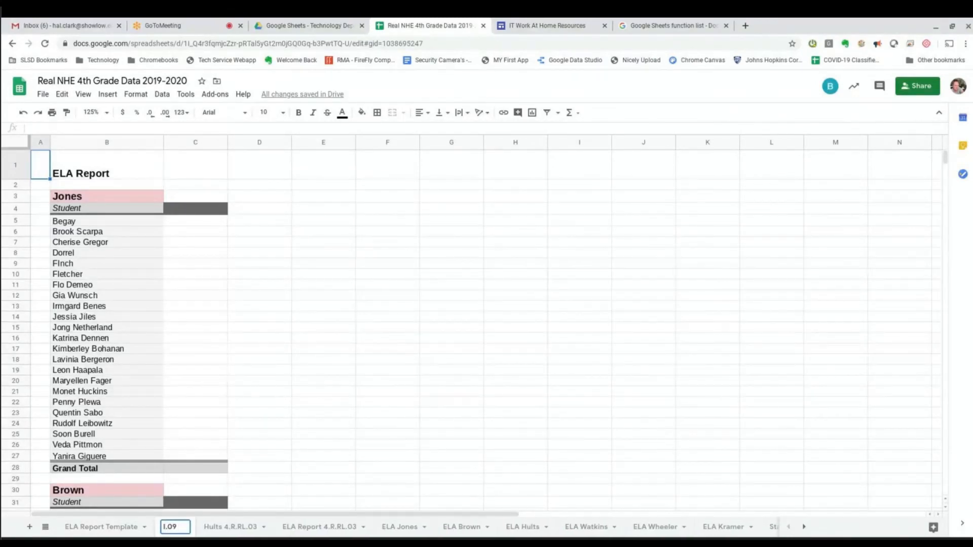
type(" DFA R")
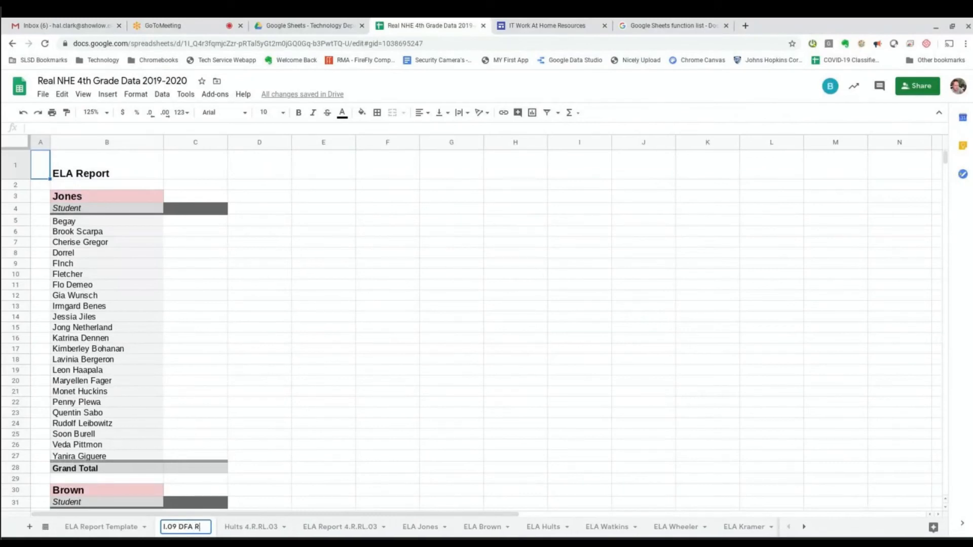
type("eport")
key("Return")
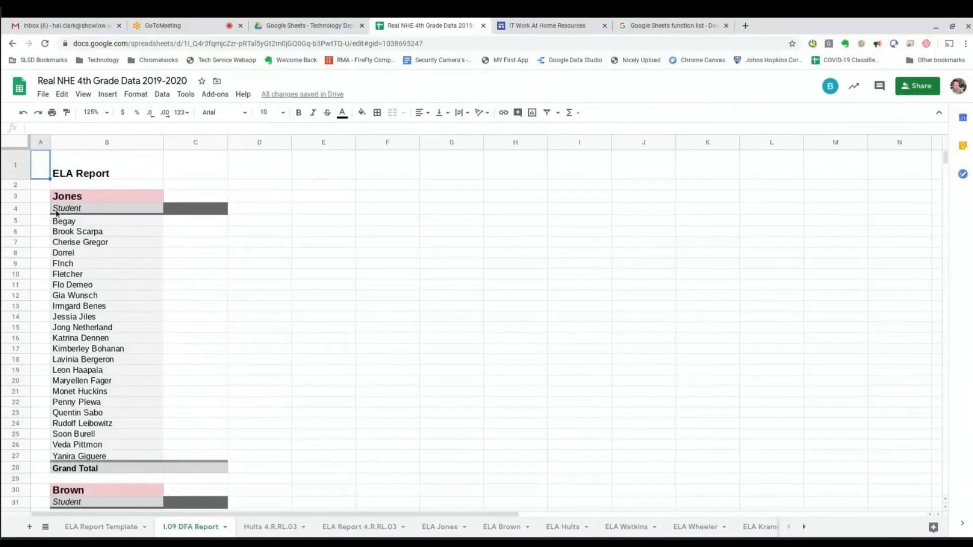
scroll(250, 425, "down", 8)
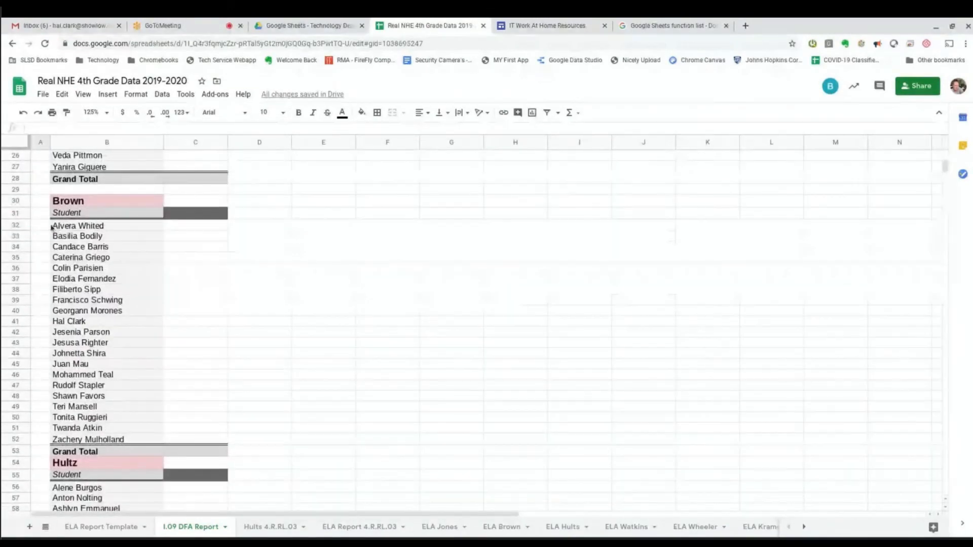
Open the Brown pivot table's settings (source 'ELA Brown'!A2:M23) and select the student names in B32:B52.
left_click(102, 212)
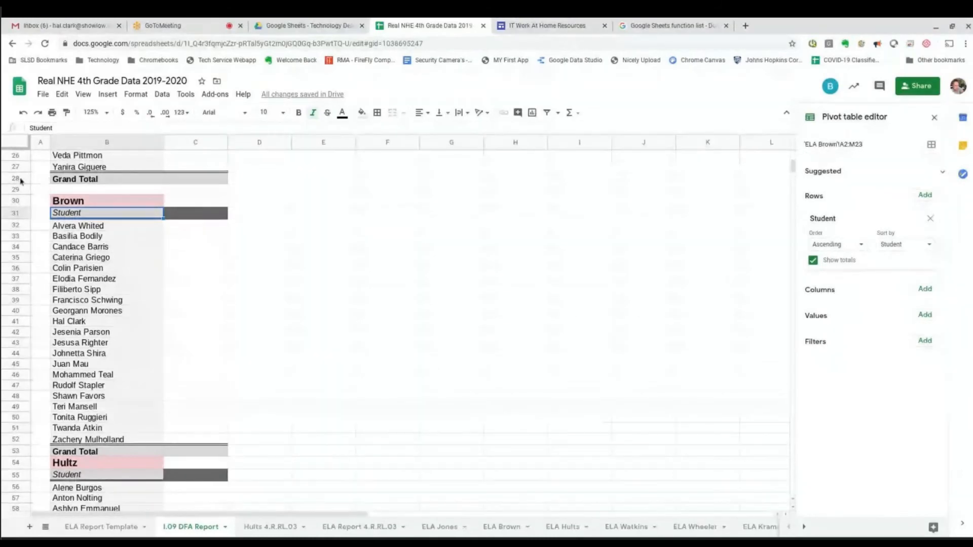
scroll(152, 425, "down", 1)
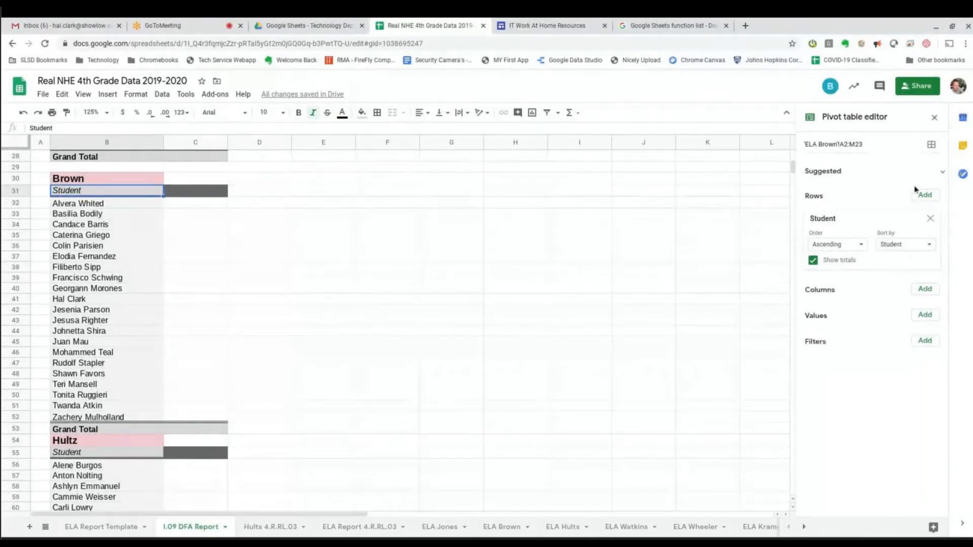
left_click_drag(80, 206, 88, 420)
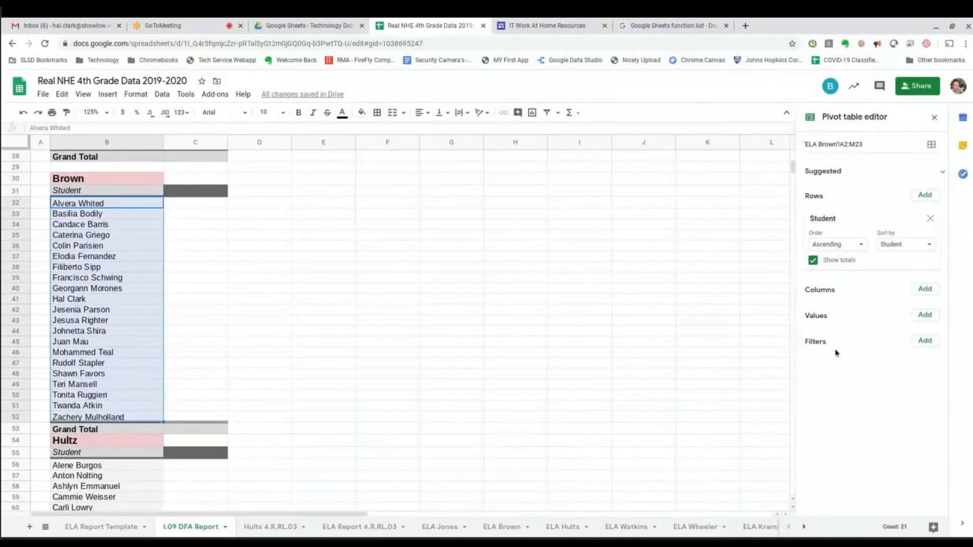
Browse the Columns and Values field lists, then bring up the 'ELA Brown'!A2:M23 data range dialog.
left_click(925, 315)
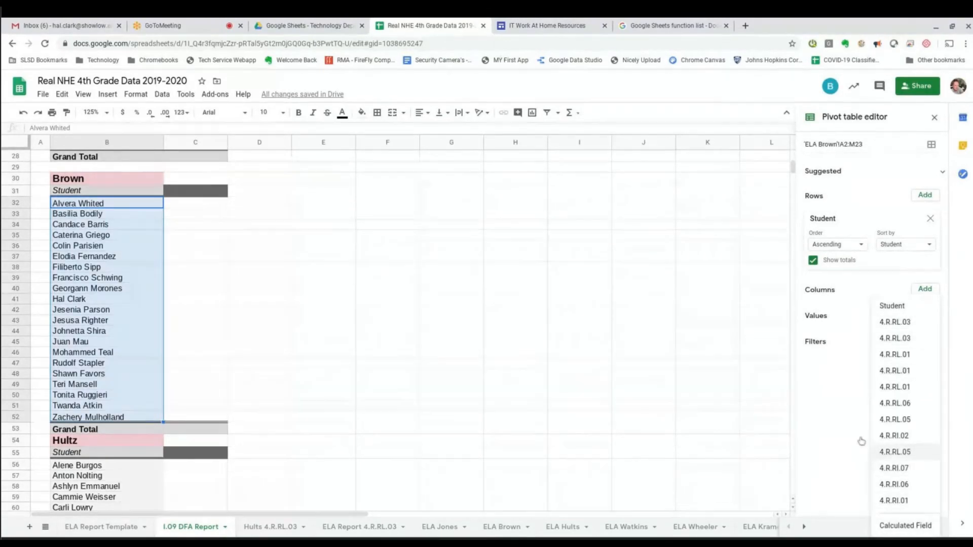
left_click(837, 426)
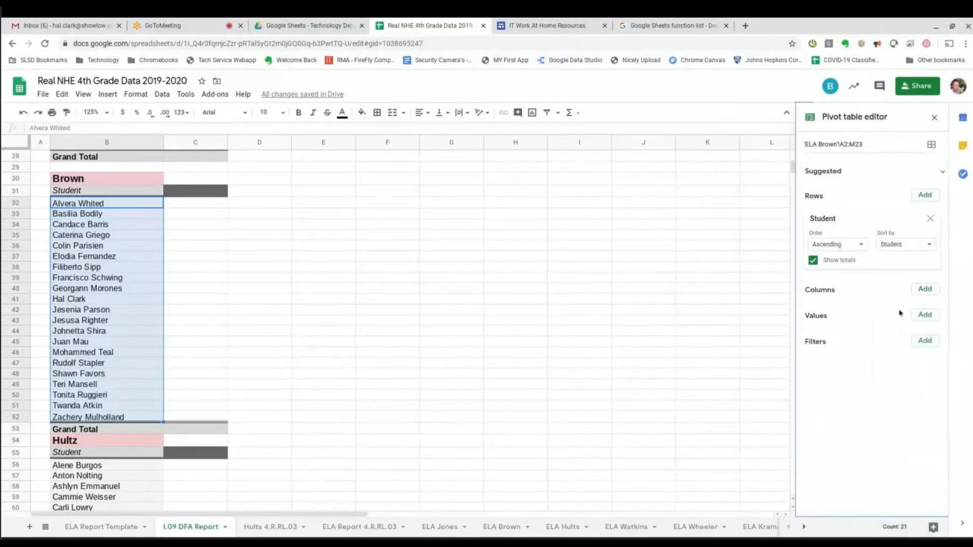
left_click(925, 315)
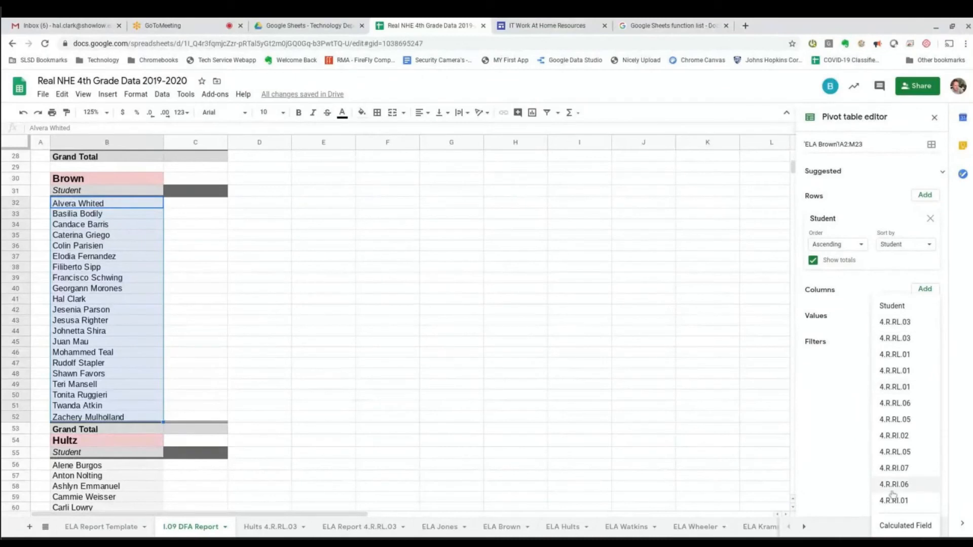
left_click(880, 325)
left_click(926, 315)
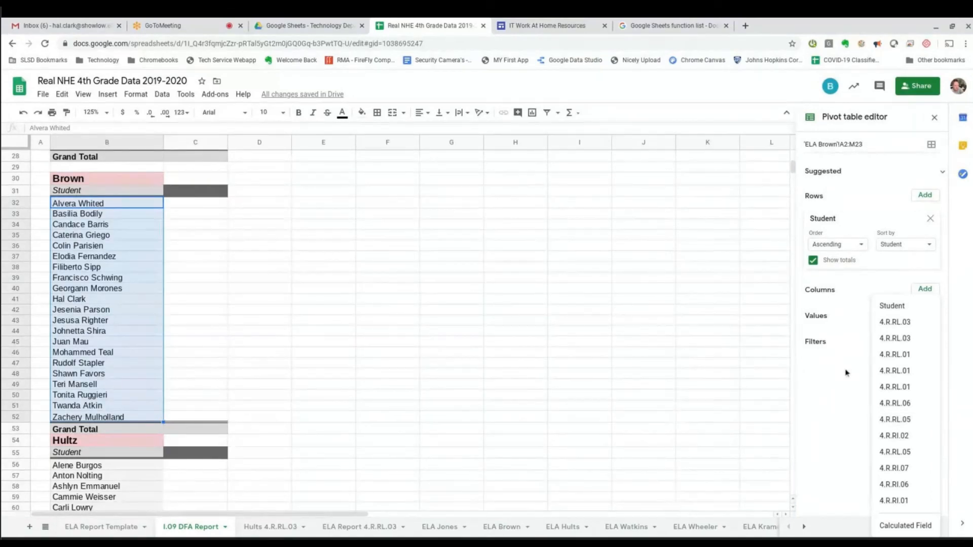
left_click(843, 479)
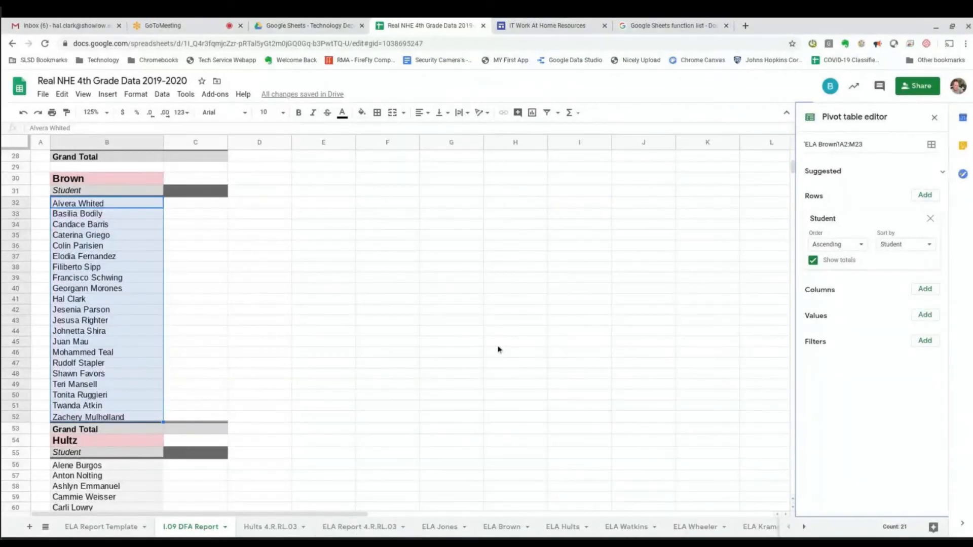
left_click(932, 144)
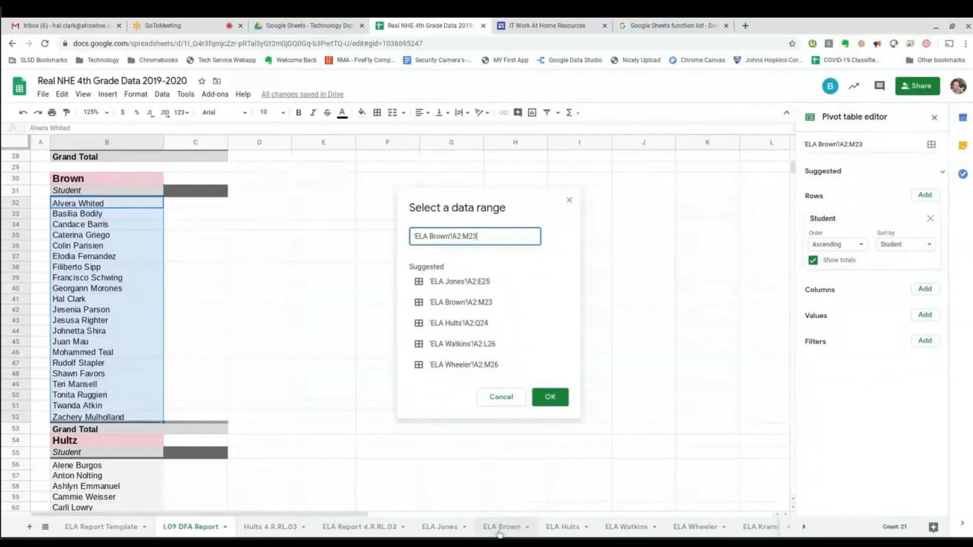
Try ending the source range at row 24 and check the ELA Brown sheet's last column.
key("BackSpace")
type("4")
key("Return")
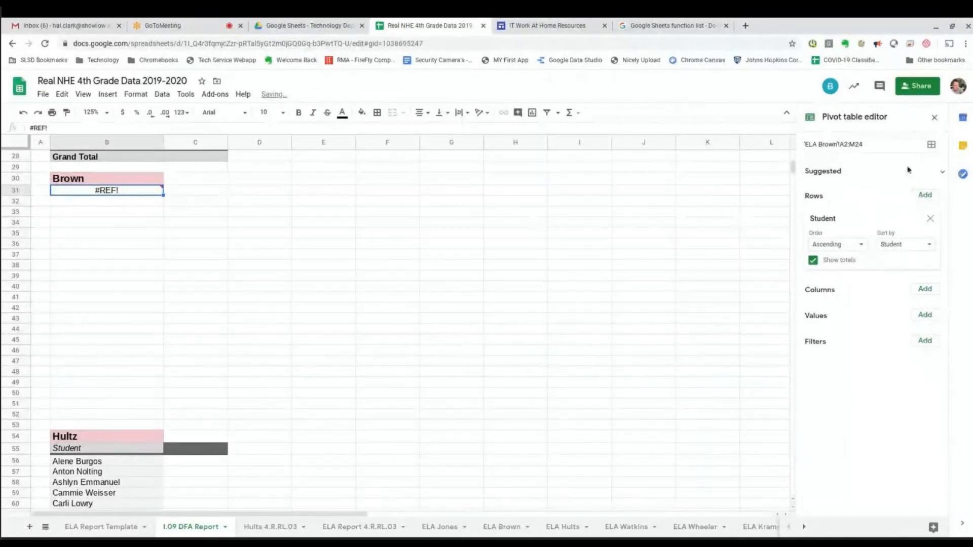
left_click(907, 145)
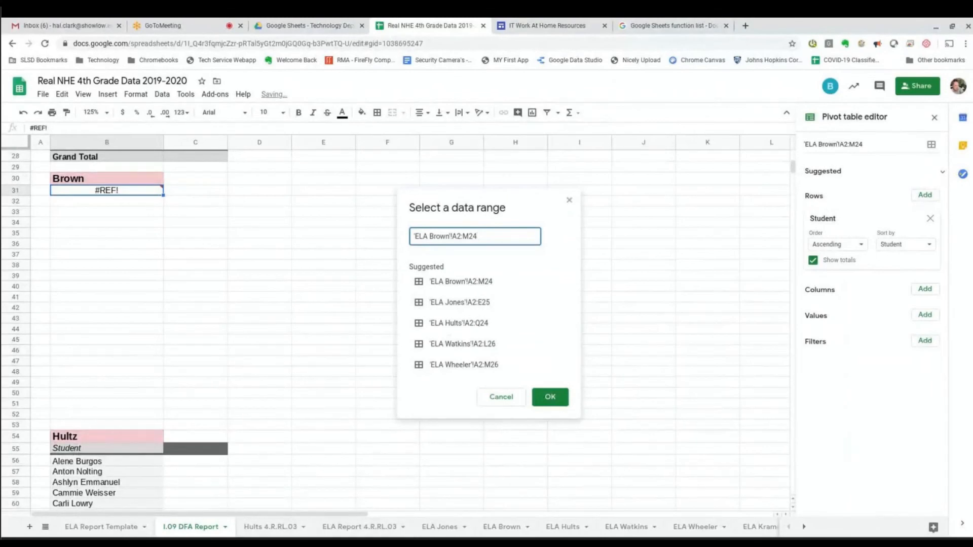
left_click(513, 530)
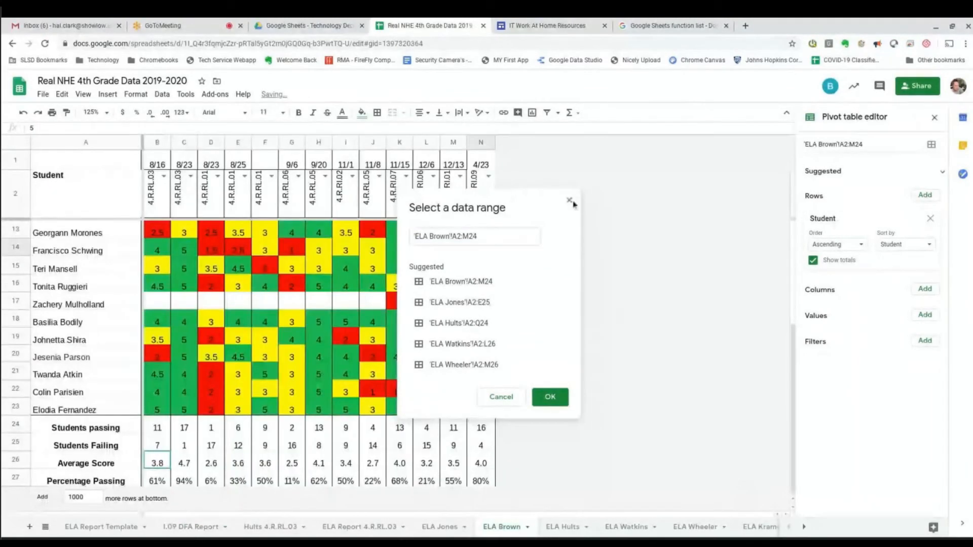
left_click(571, 202)
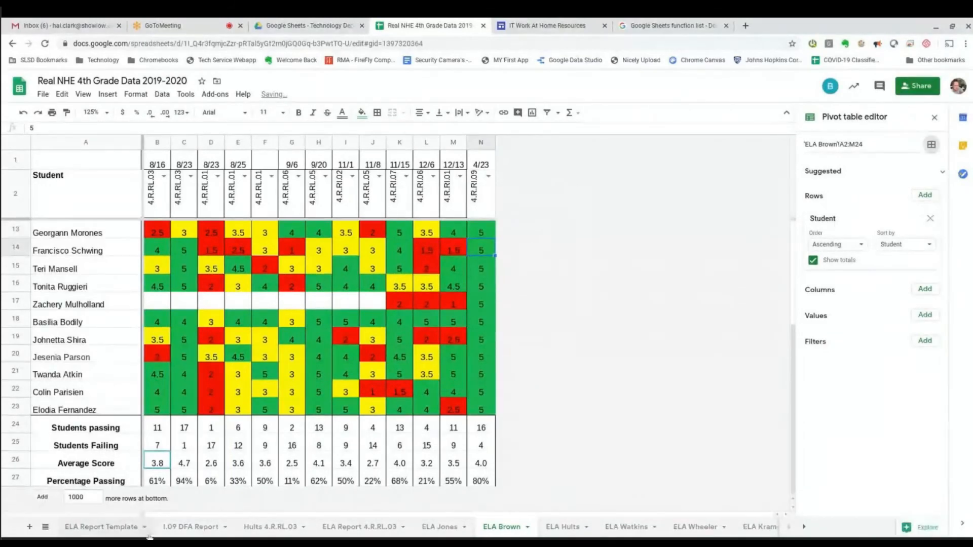
left_click(191, 527)
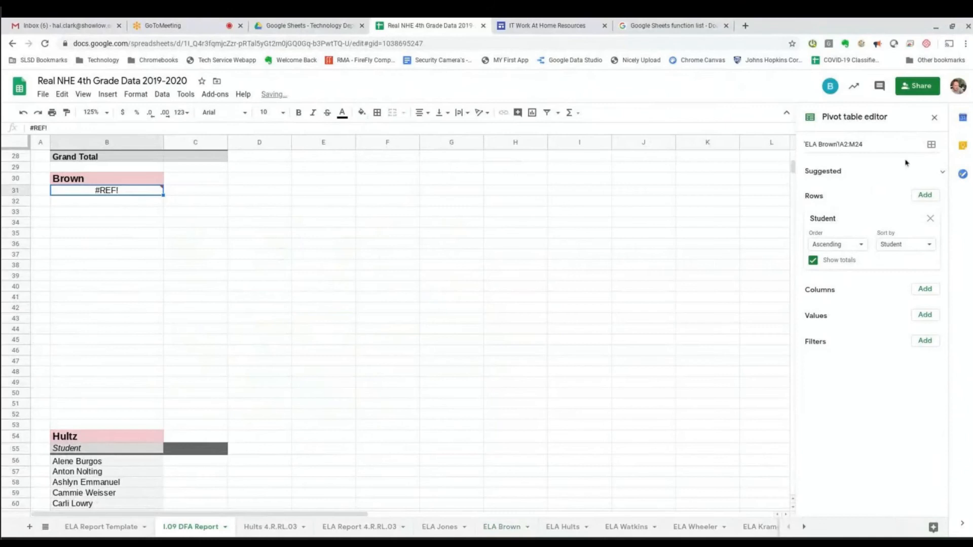
Change the Brown pivot's source range to 'ELA Brown'!A2:N23 to include the 4/23 column.
left_click(931, 145)
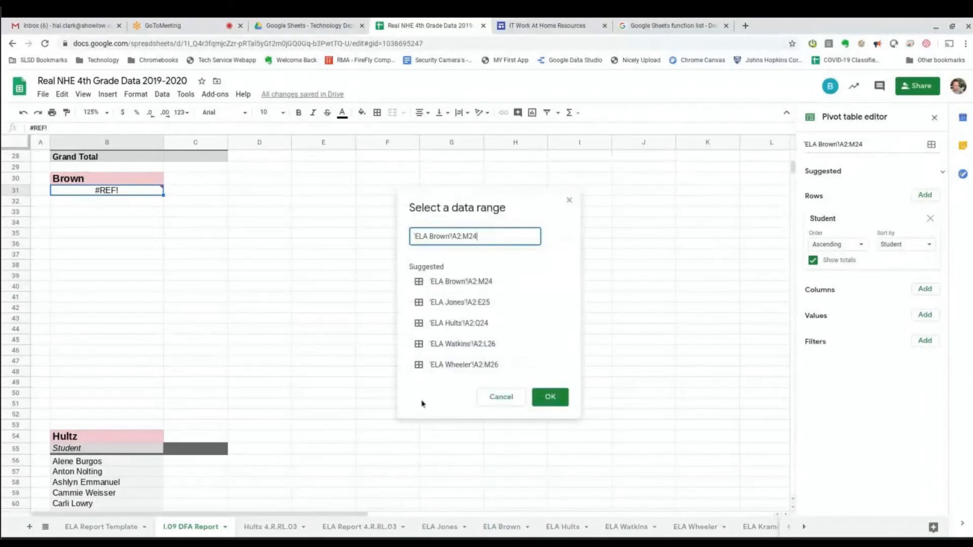
left_click(468, 234)
key("BackSpace")
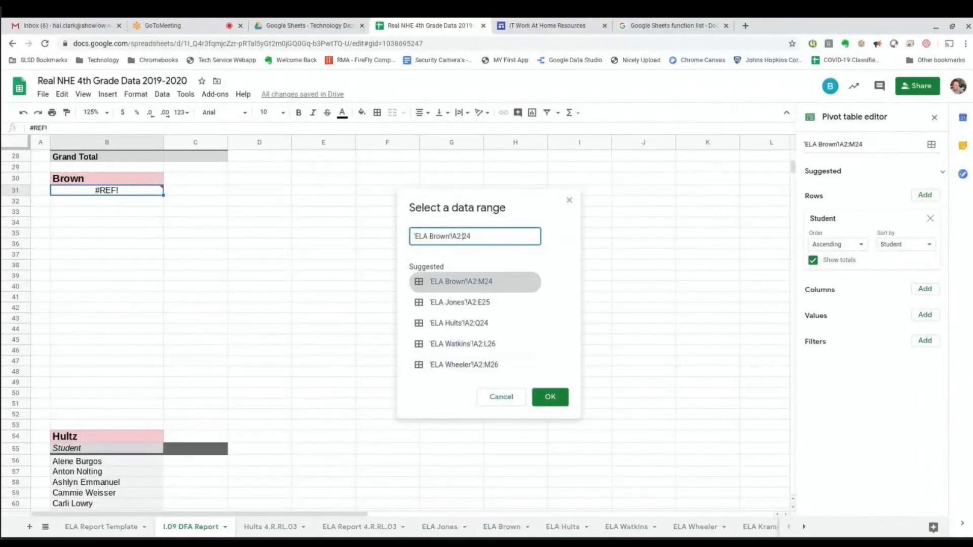
key("Return")
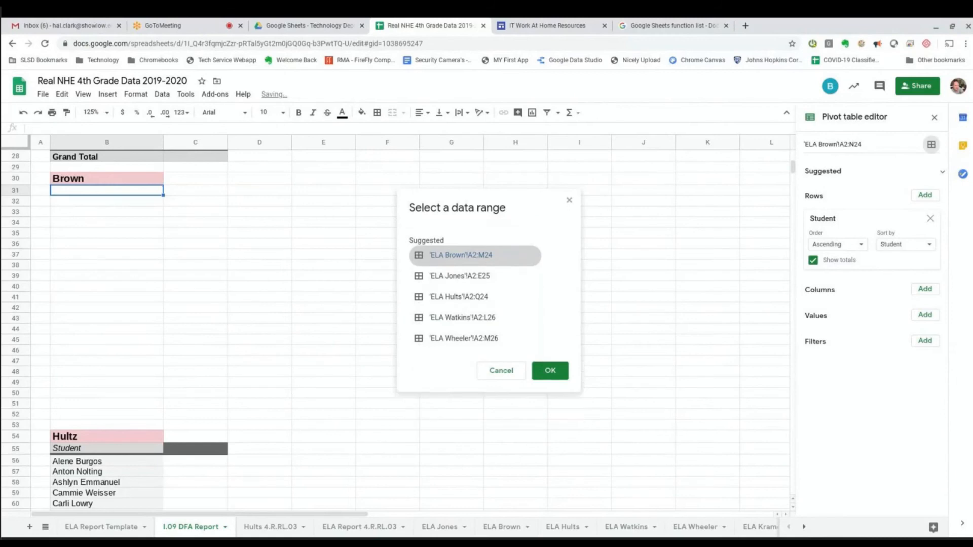
left_click(931, 146)
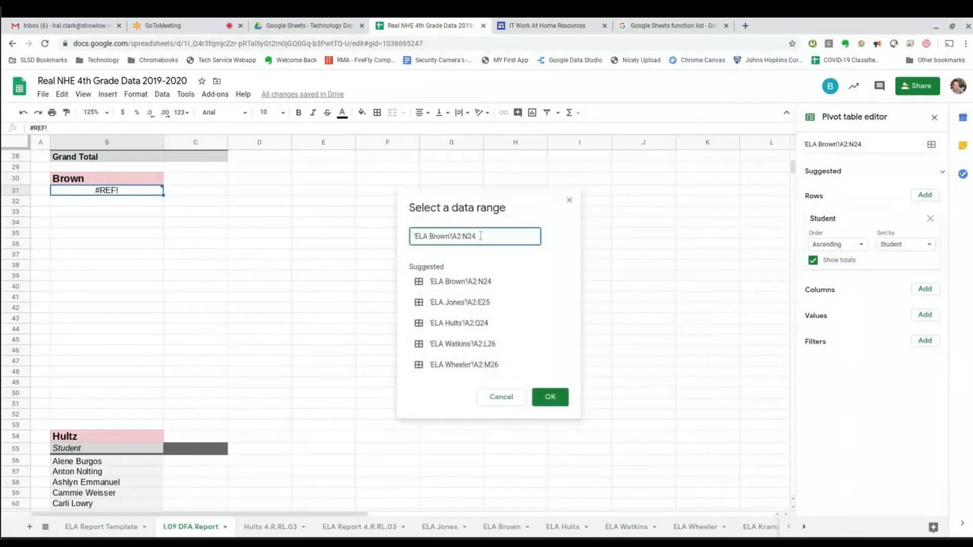
type("3")
key("Return")
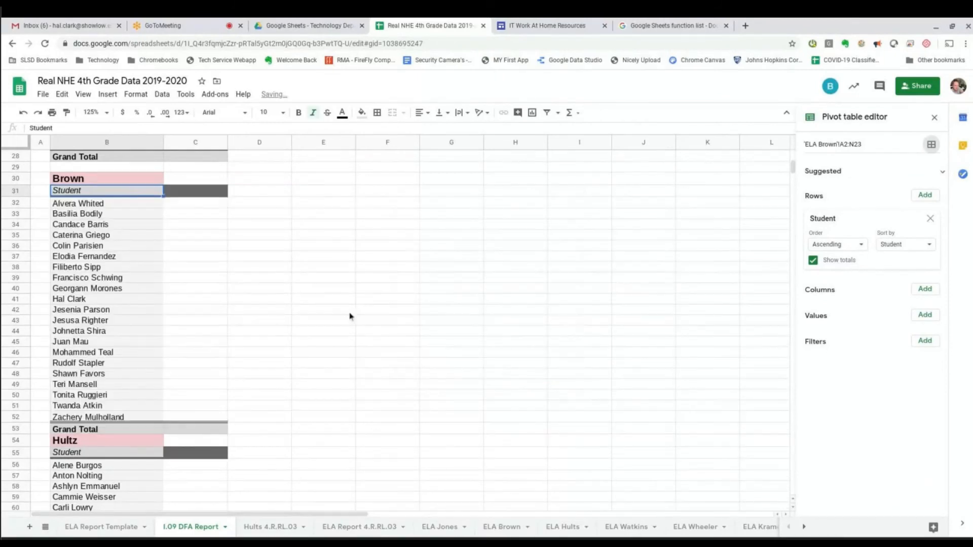
Add 4.R.RI.09 as a SUM value (total 83.2) and add a 4.R.RI.09 filter.
left_click(930, 316)
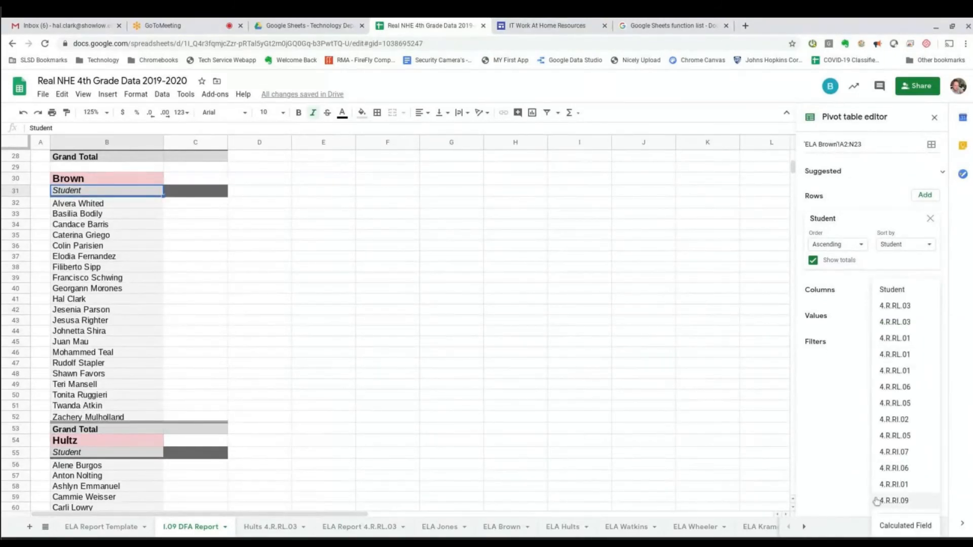
left_click(896, 503)
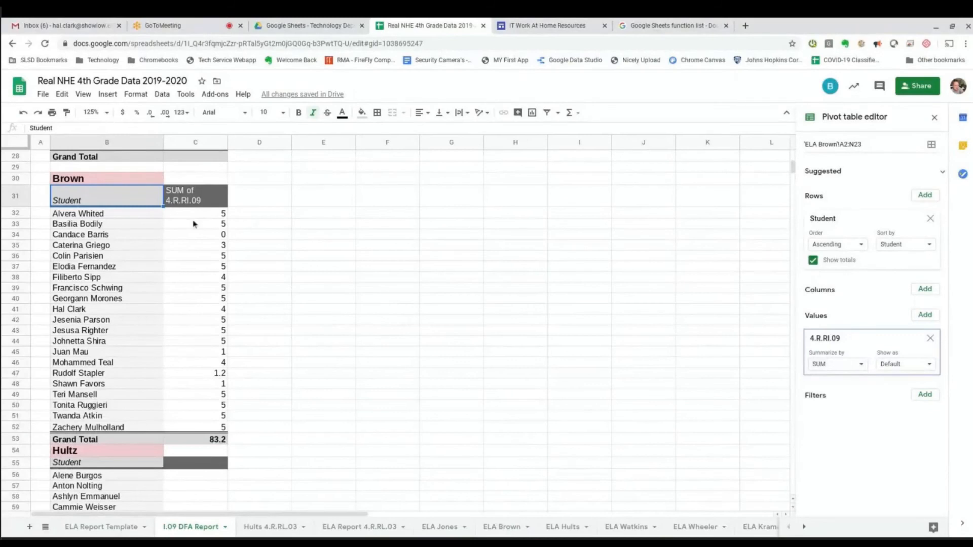
left_click_drag(213, 215, 210, 428)
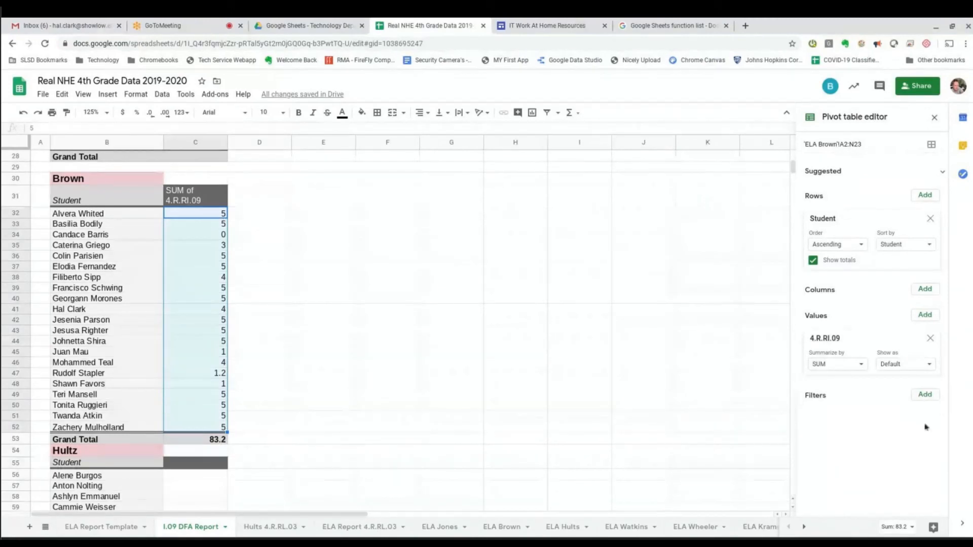
left_click(927, 398)
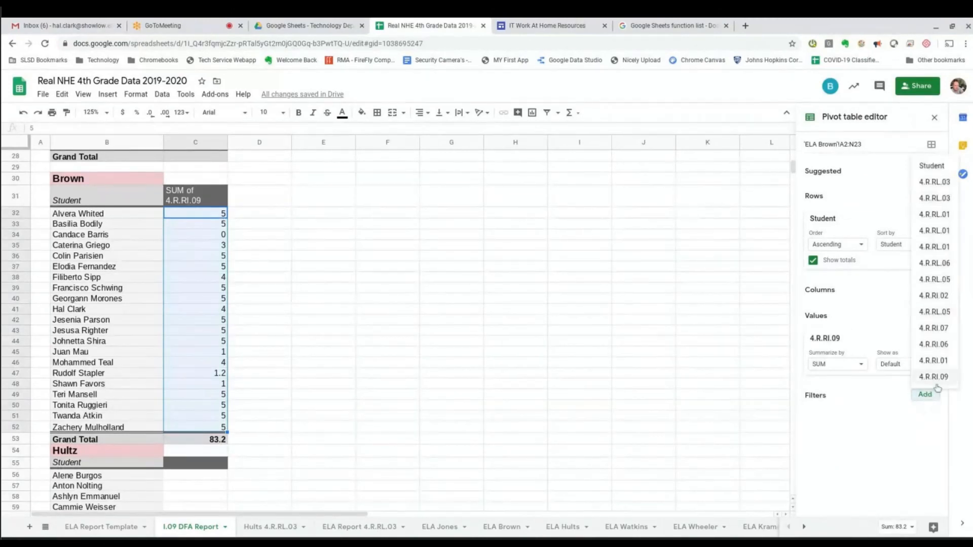
left_click(940, 380)
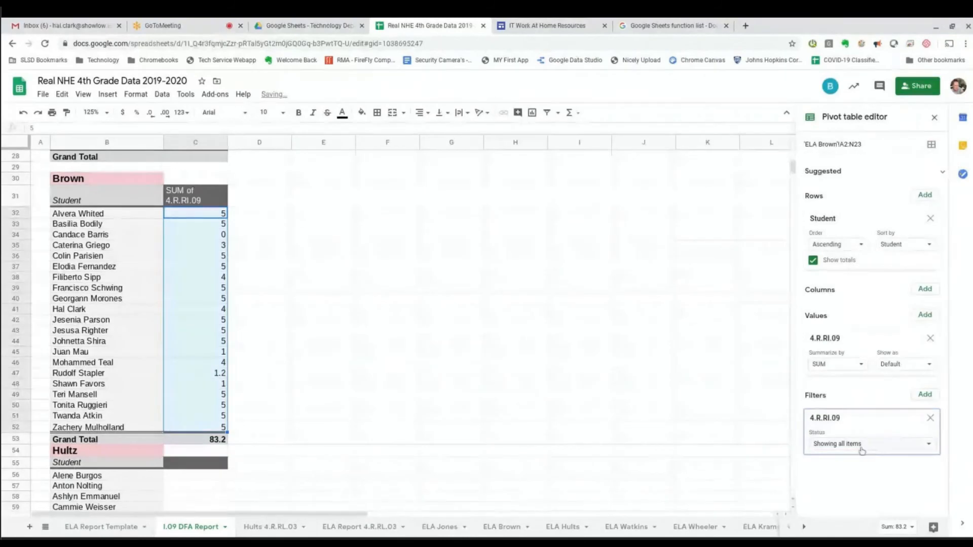
Filter the Brown pivot's 4.R.RI.09 values to only 0, 1 and 1.2.
left_click(861, 445)
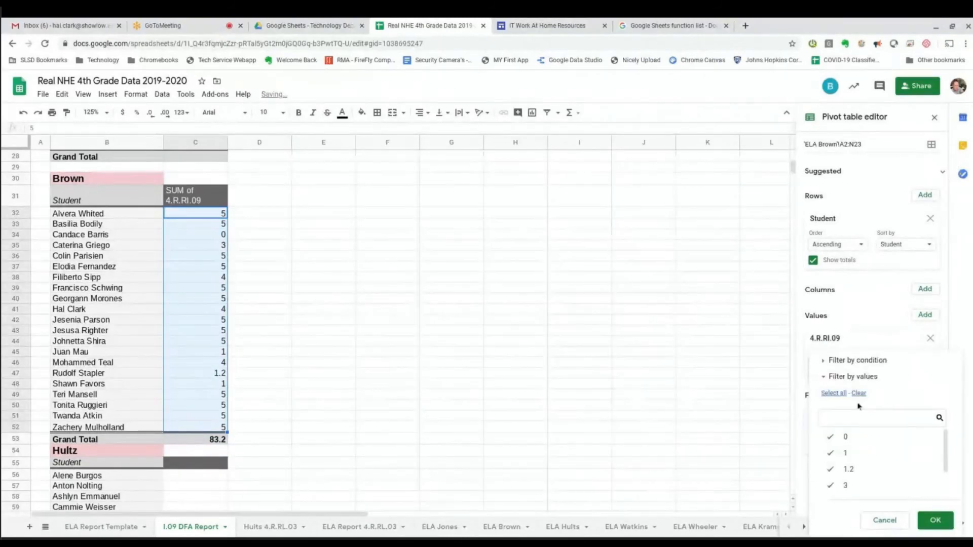
left_click(853, 455)
left_click(847, 470)
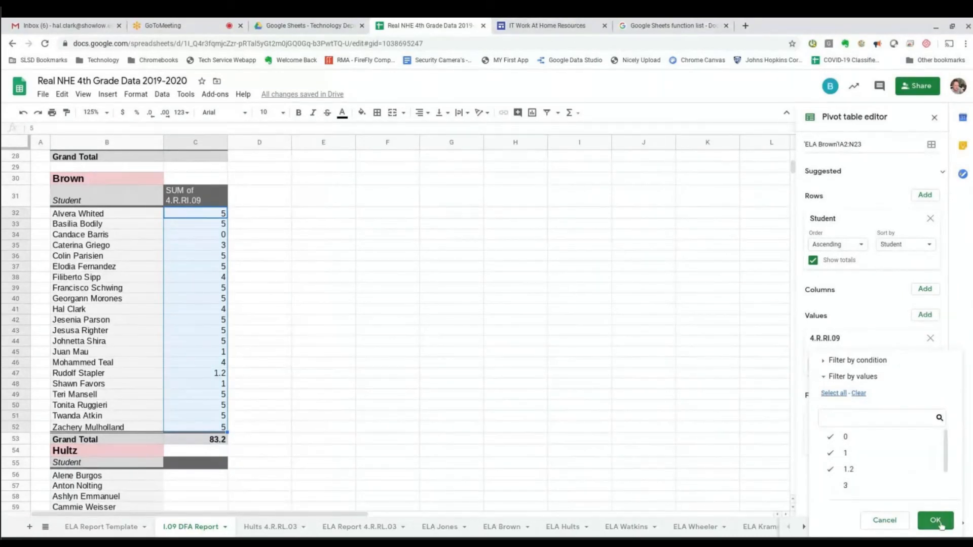
left_click(935, 520)
left_click(196, 269)
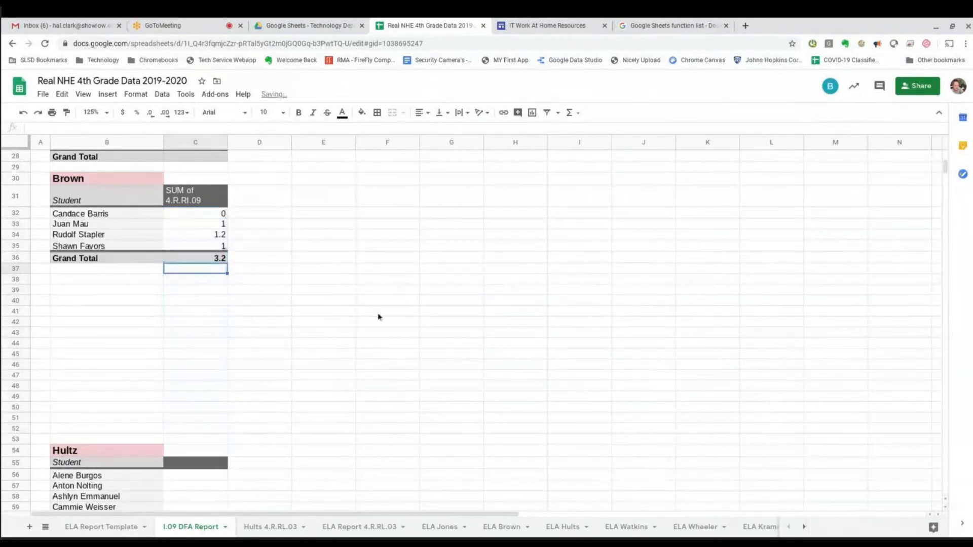
Review the four Brown students remaining in the filtered failing list.
scroll(151, 272, "up", 1)
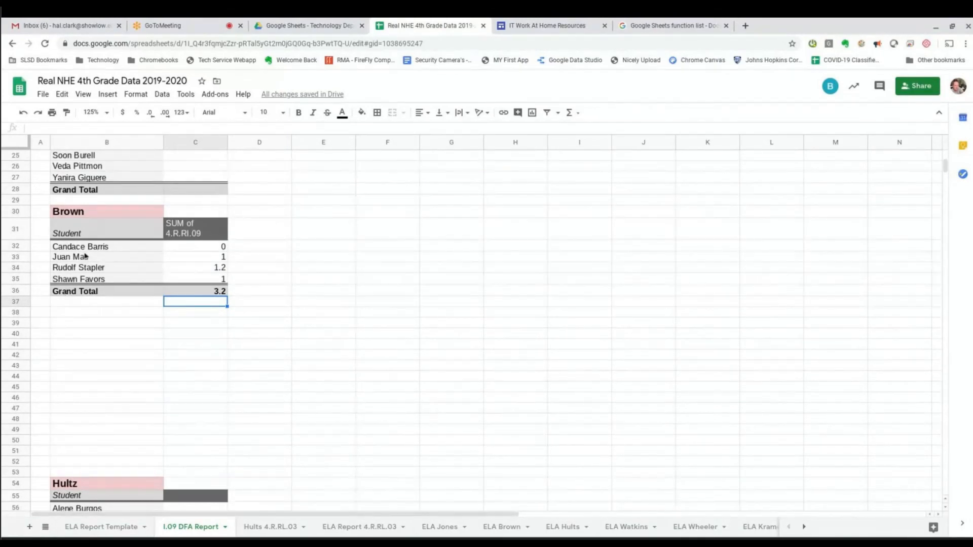
left_click_drag(63, 250, 211, 295)
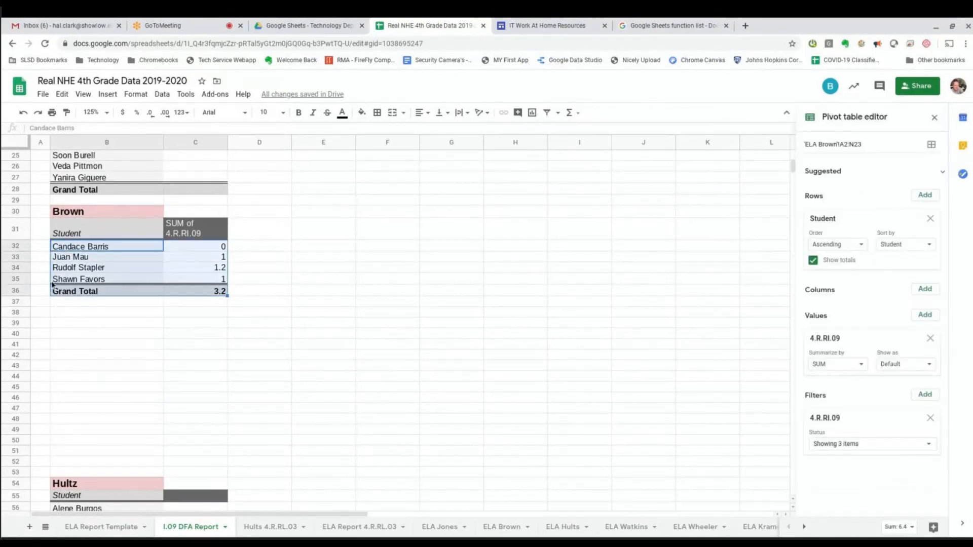
left_click(81, 248)
left_click(81, 258)
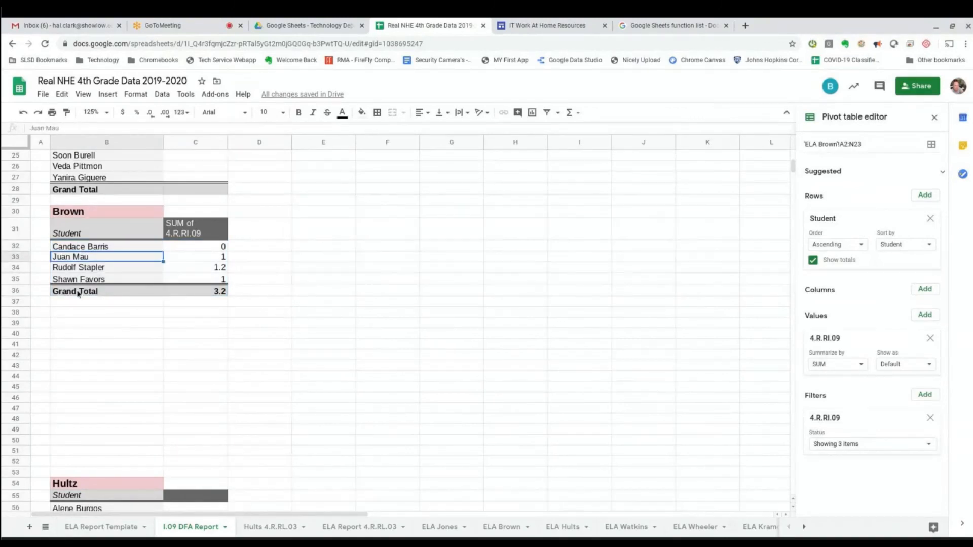
left_click(71, 271)
left_click(71, 281)
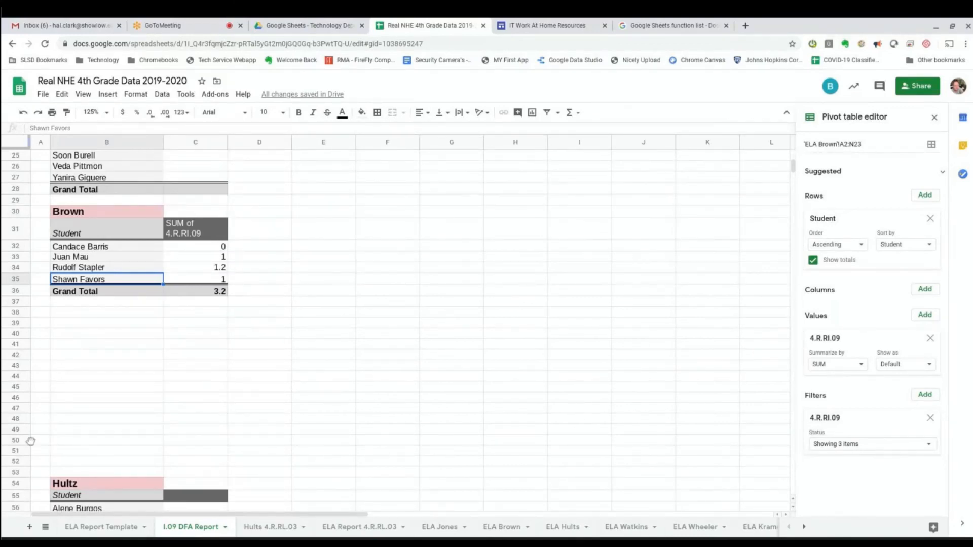
Turn off the Grand Total row so only the four failing students and scores show.
left_click(813, 260)
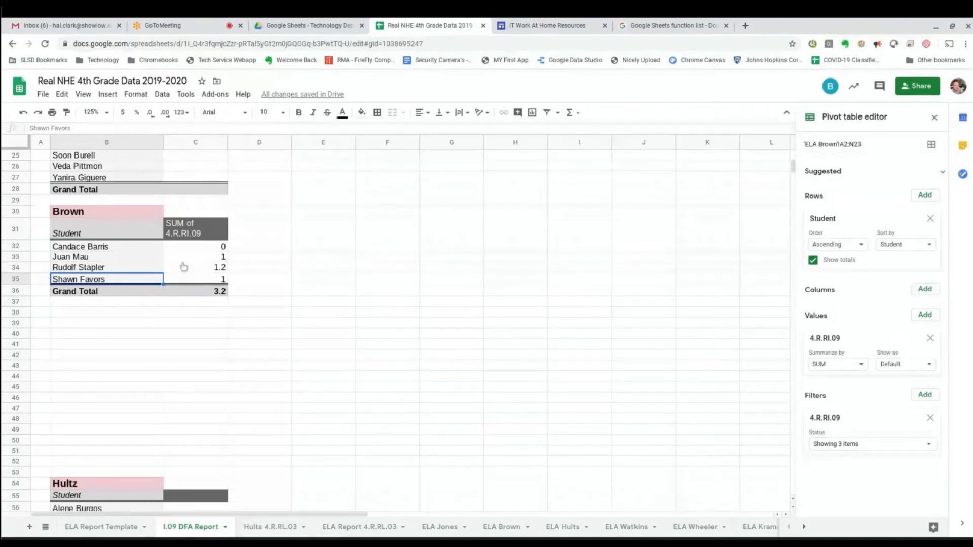
left_click_drag(78, 250, 223, 278)
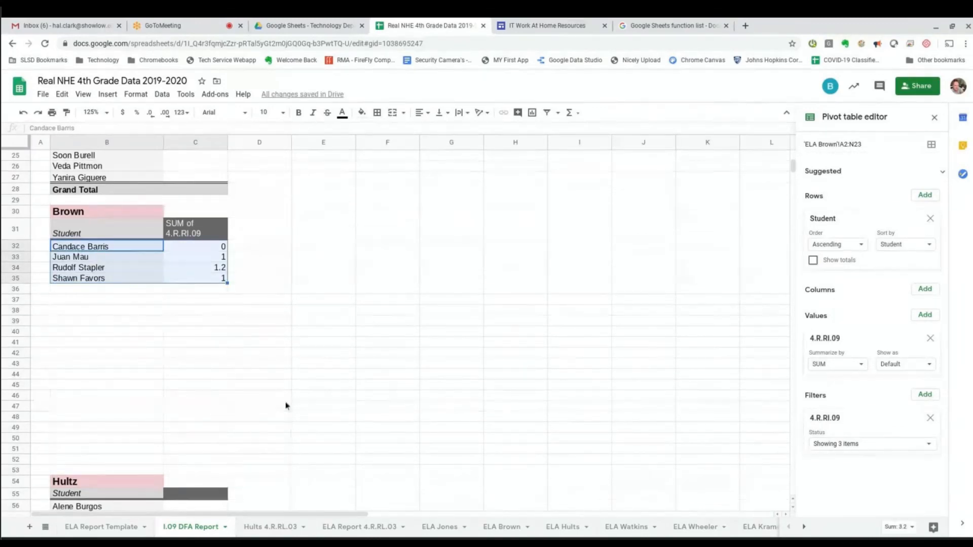
scroll(210, 381, "up", 7)
scroll(225, 383, "up", 2)
scroll(226, 386, "down", 5)
scroll(218, 393, "down", 4)
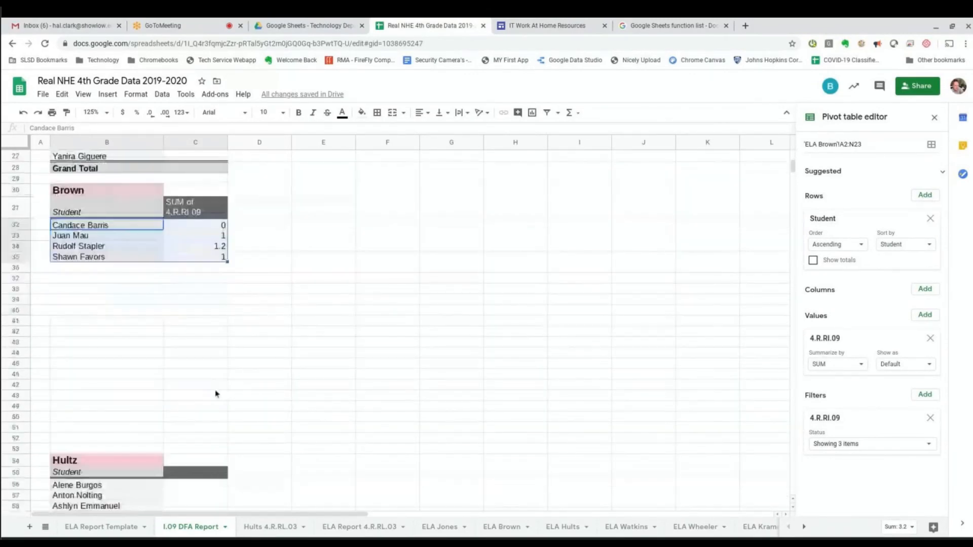
scroll(202, 376, "up", 3)
scroll(201, 376, "up", 5)
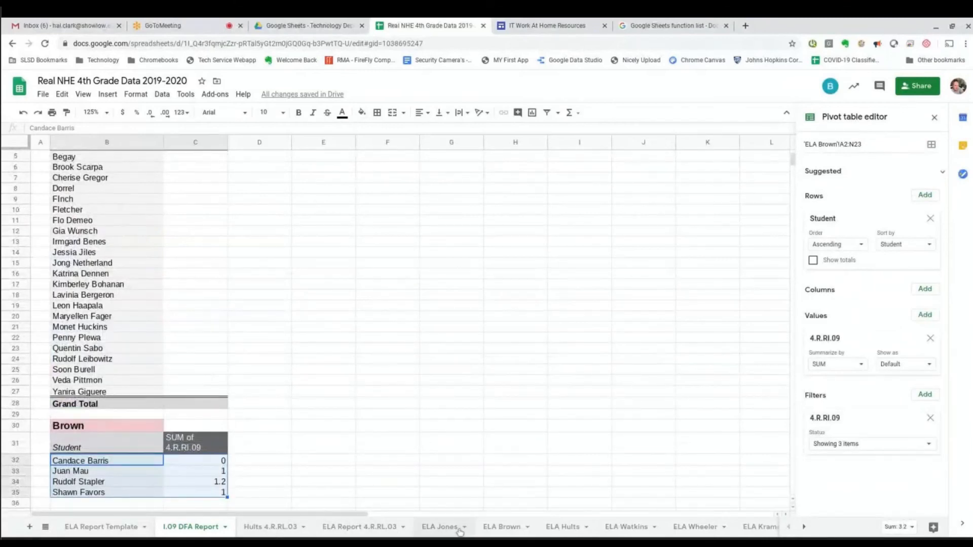
Copy the 4.R.RI.09 scores in N3:N23 on the ELA Brown sheet.
left_click(501, 527)
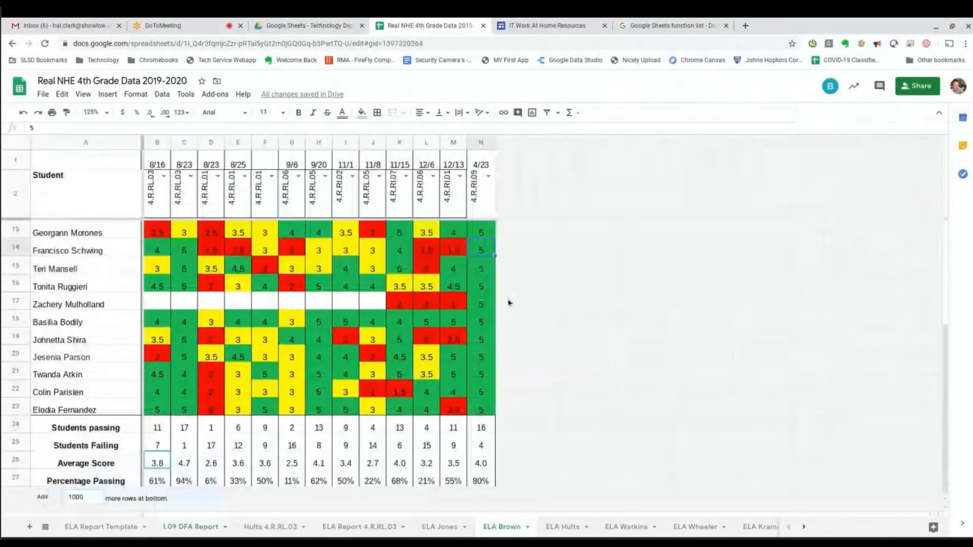
left_click_drag(489, 402, 491, 227)
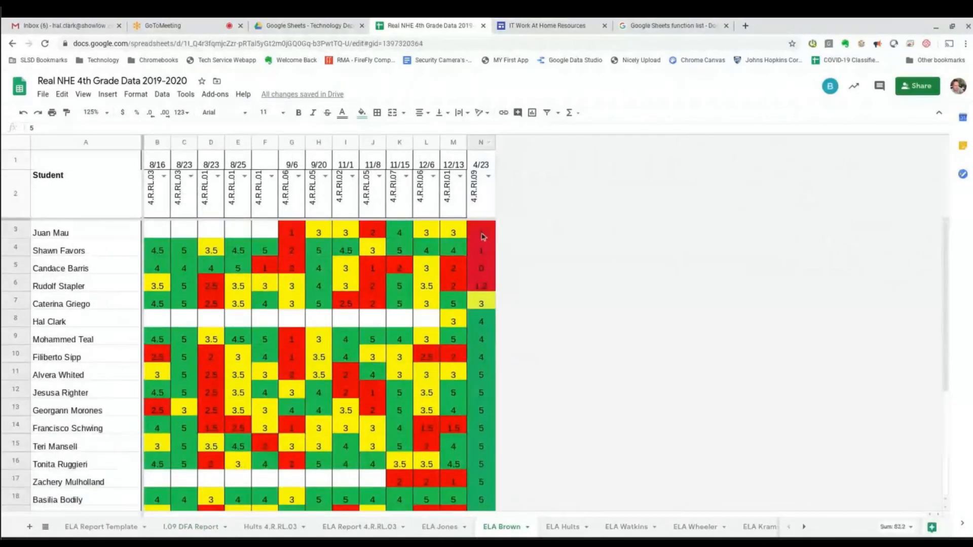
key("ctrl+c")
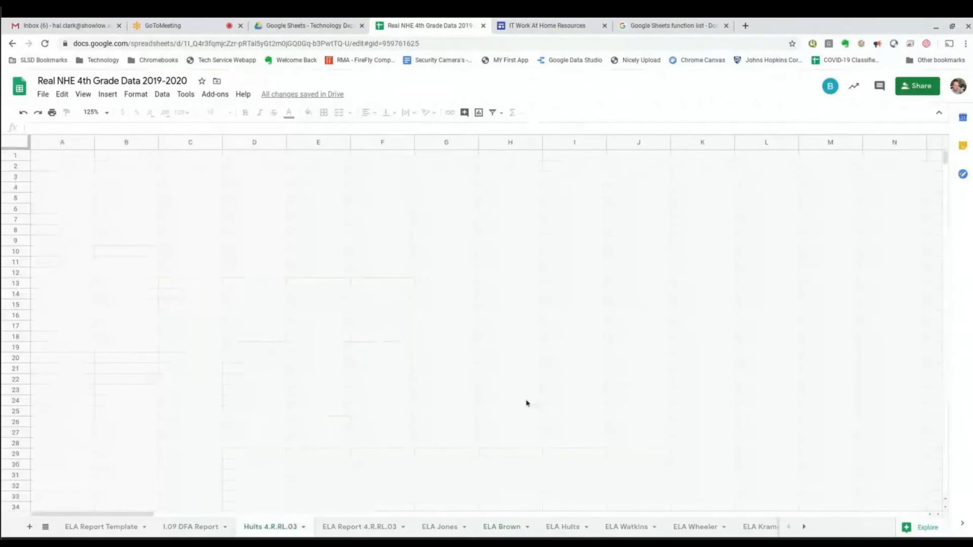
Compare the ELA Jones and I.09 DFA Report tabs, ending on ELA Report 4.R.RL.03.
left_click(359, 527)
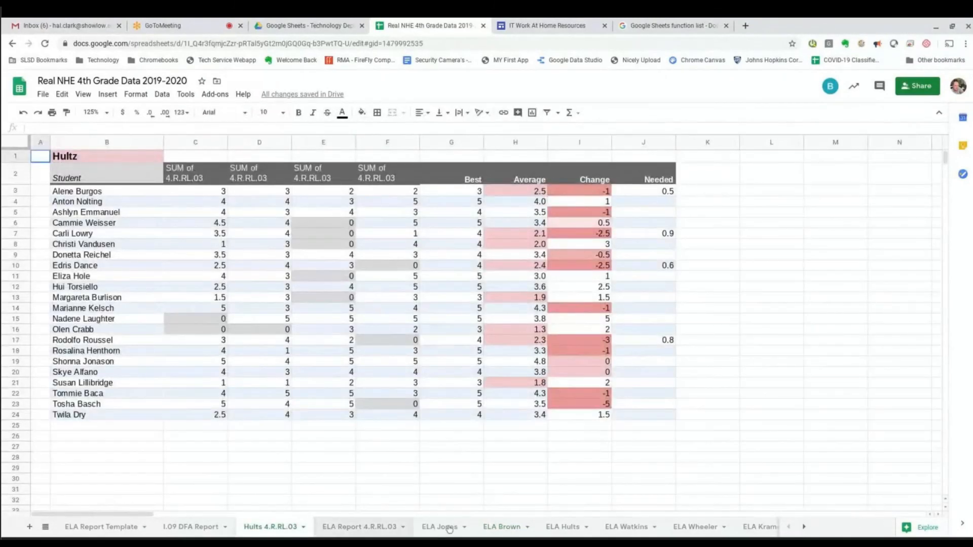
left_click(440, 527)
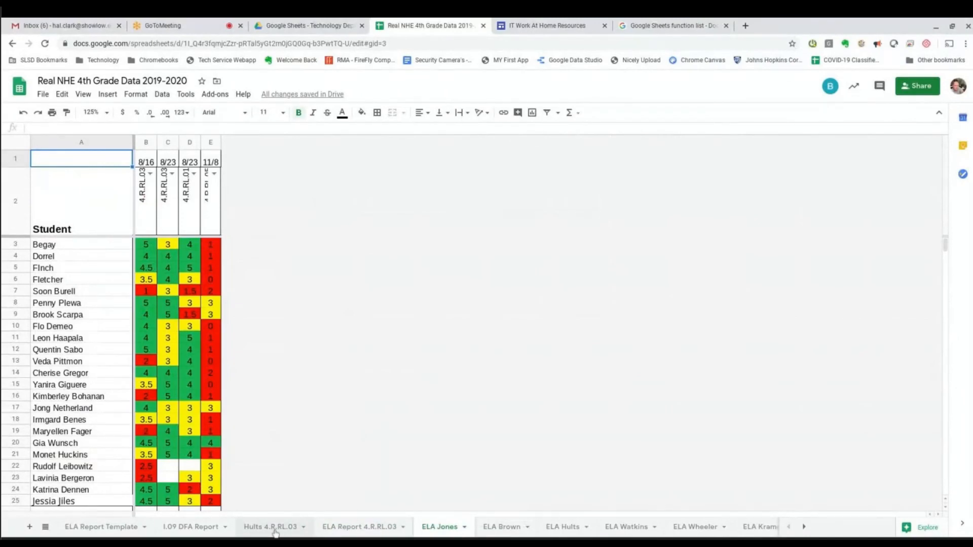
left_click(344, 532)
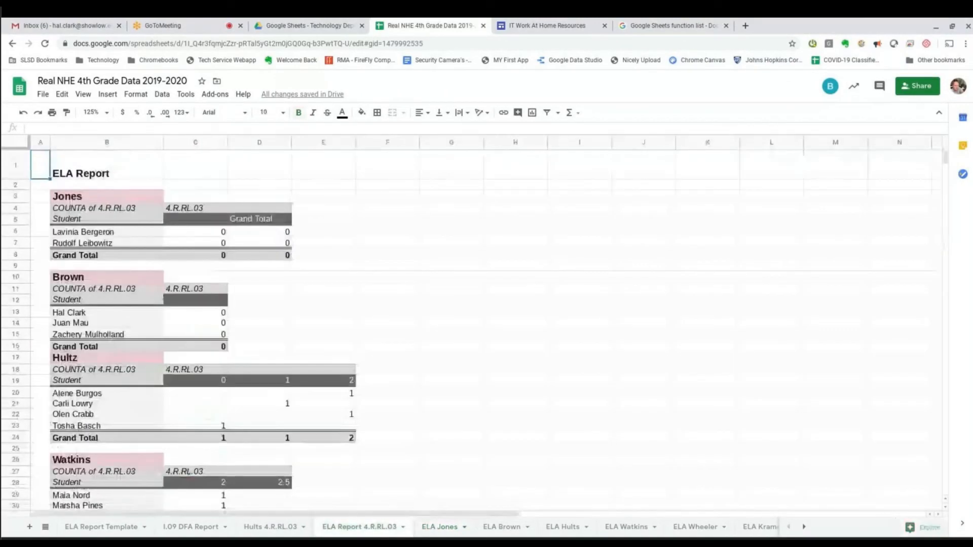
scroll(212, 436, "down", 5)
scroll(168, 448, "up", 5)
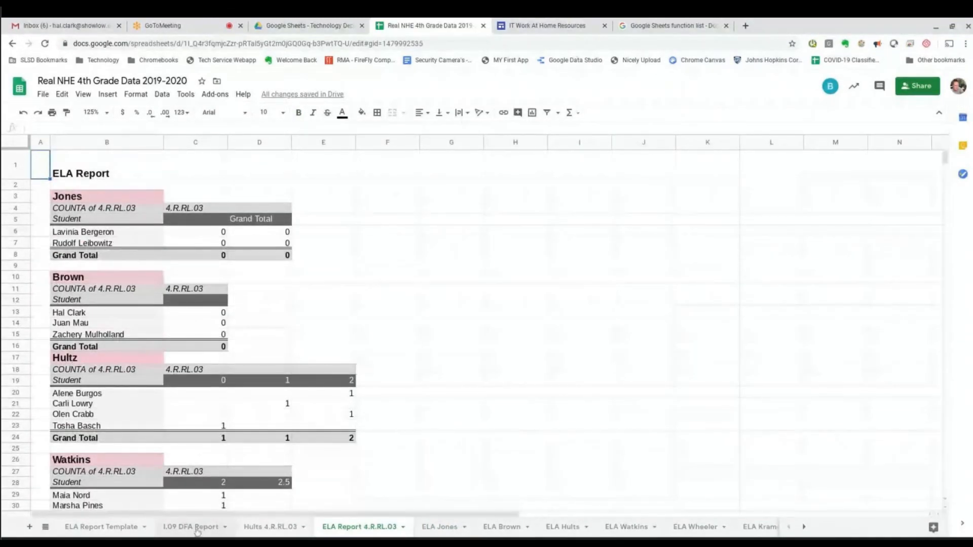
left_click(192, 527)
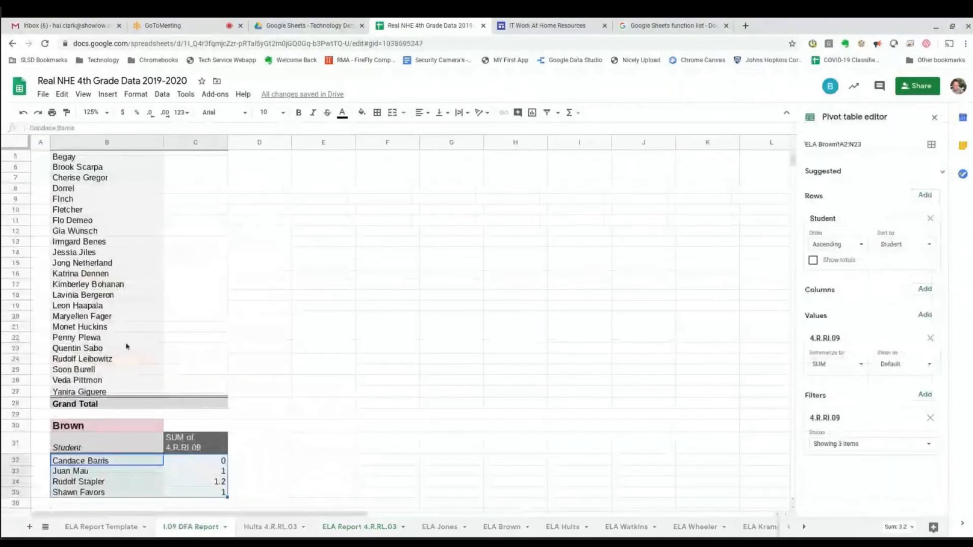
scroll(198, 451, "down", 5)
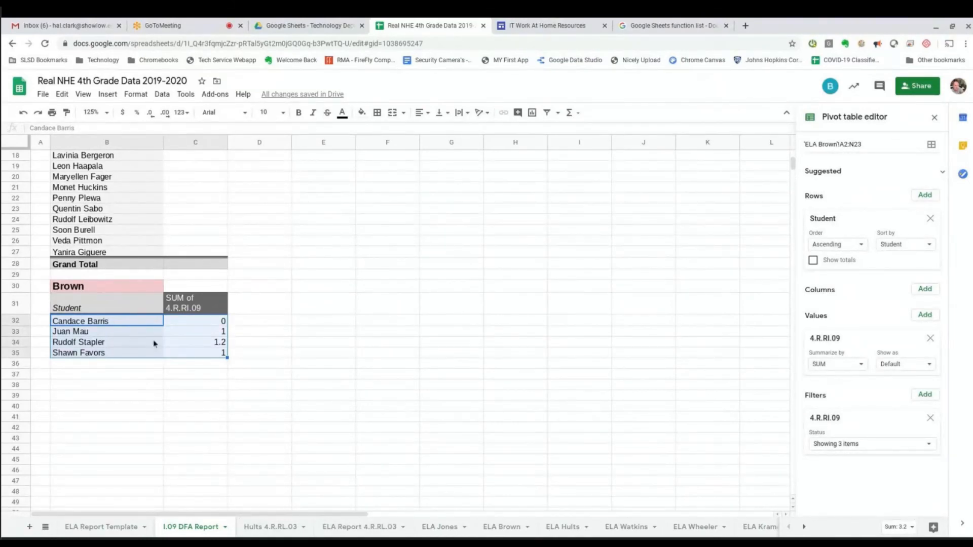
left_click(340, 527)
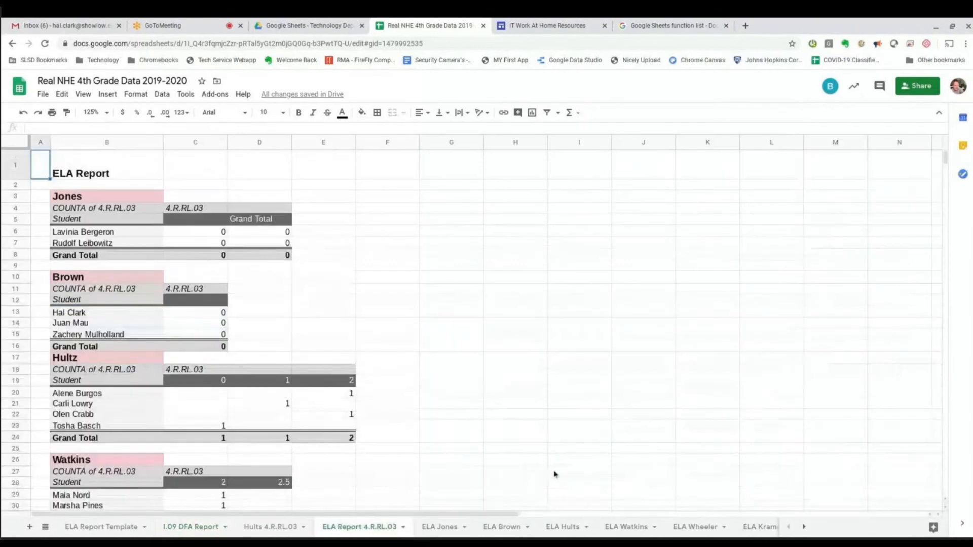
Open the Jones pivot's settings: source 'ELA Jones'!A2:E25, counting 4.R.RL.03 per student.
scroll(278, 354, "down", 4)
scroll(291, 440, "up", 3)
scroll(292, 445, "up", 2)
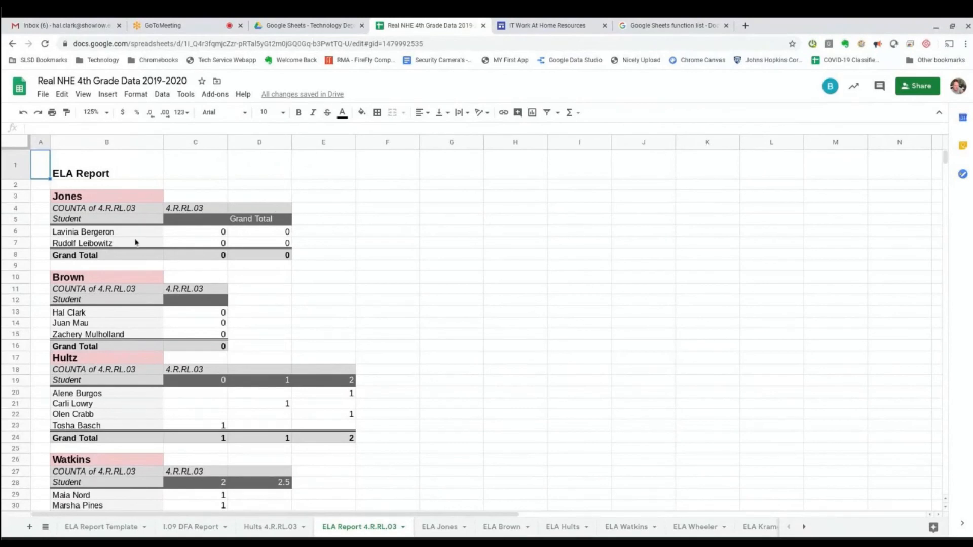
scroll(144, 421, "down", 5)
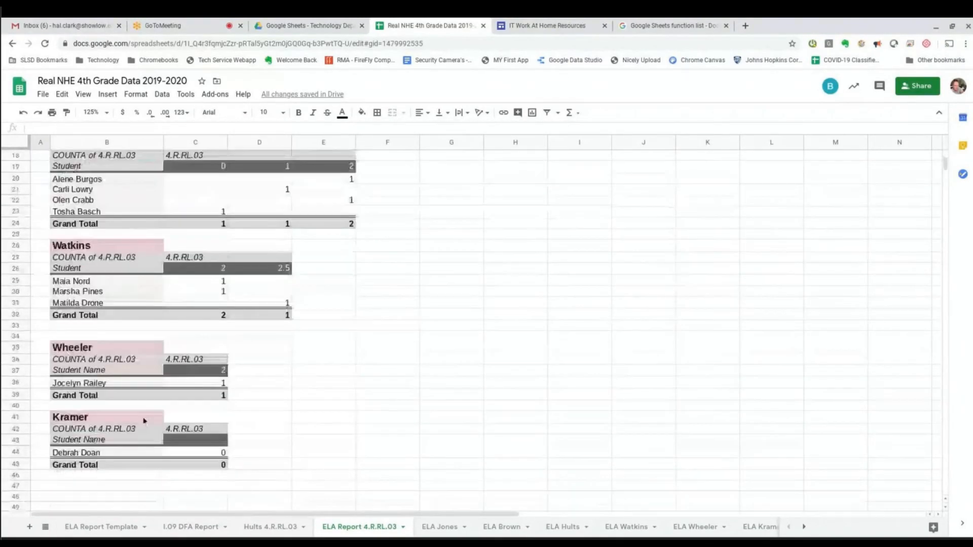
scroll(143, 418, "up", 5)
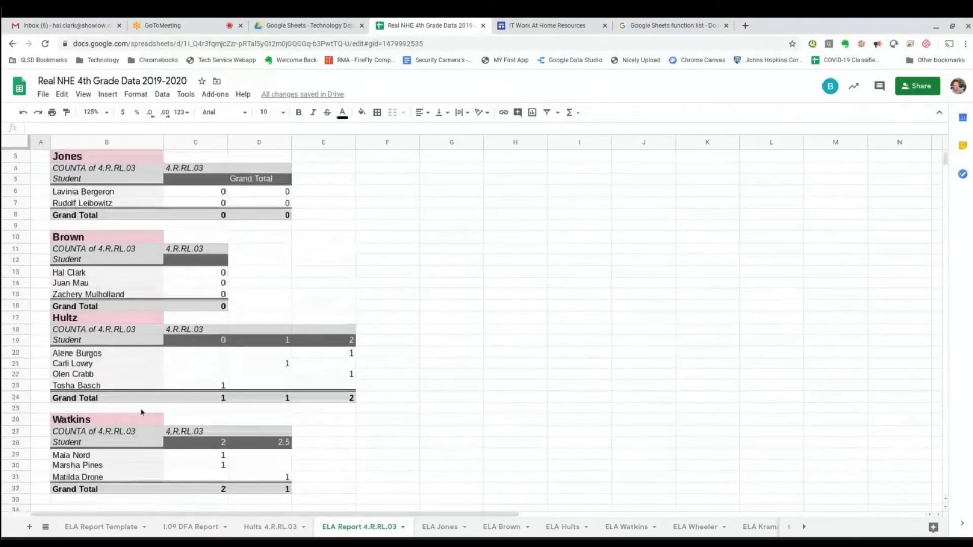
scroll(142, 412, "up", 1)
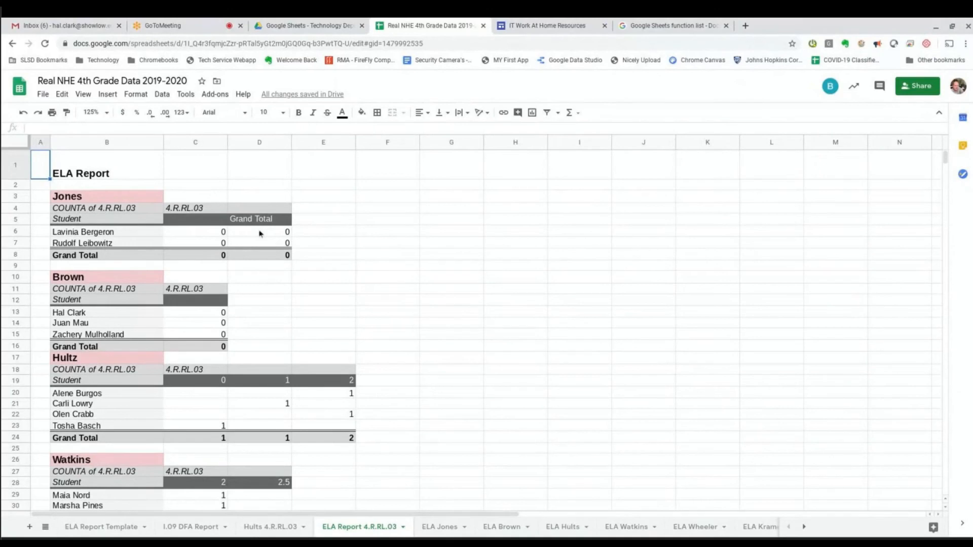
left_click(435, 527)
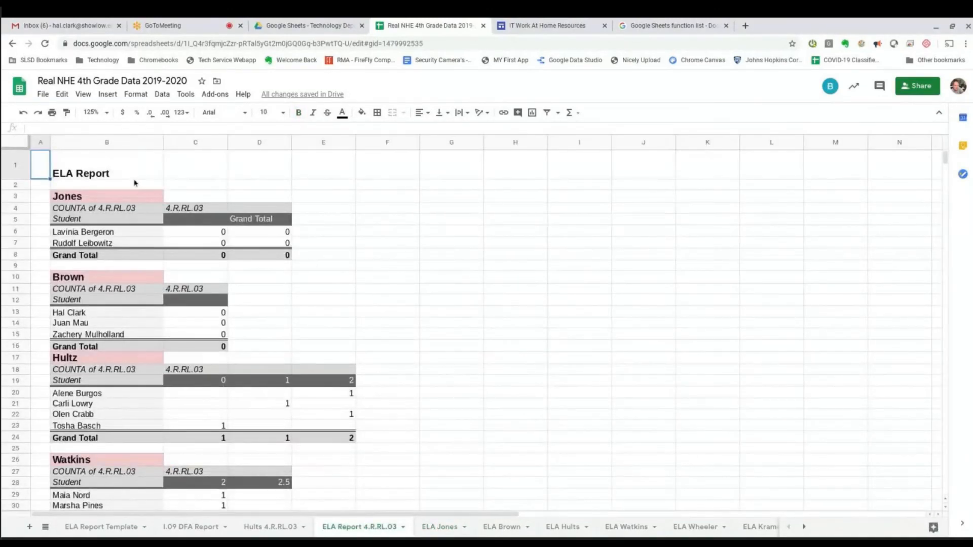
left_click(54, 198)
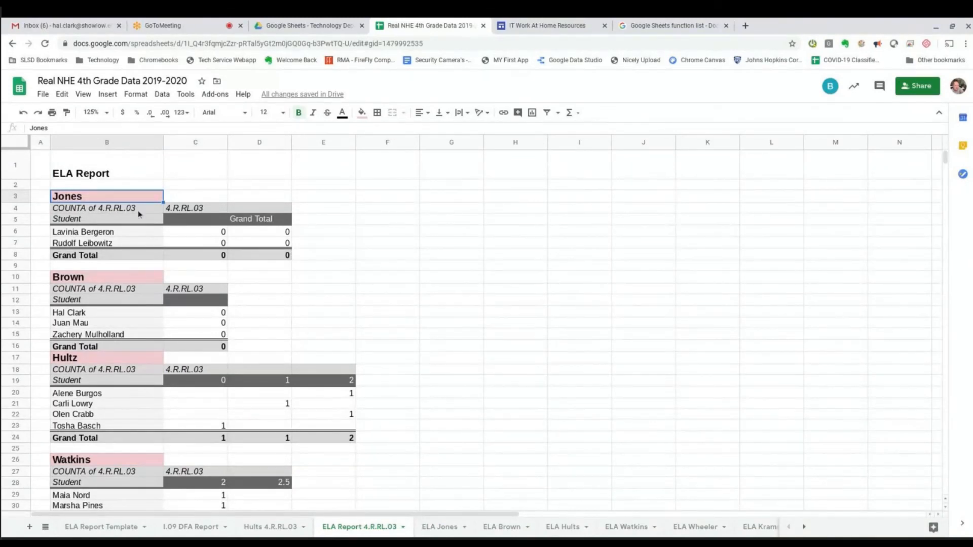
left_click(81, 235)
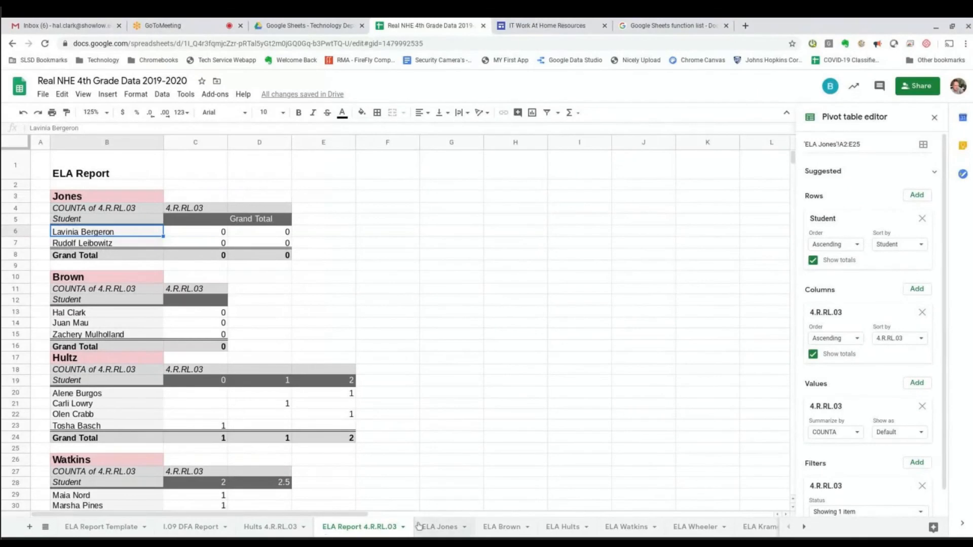
left_click(439, 527)
scroll(195, 406, "down", 2)
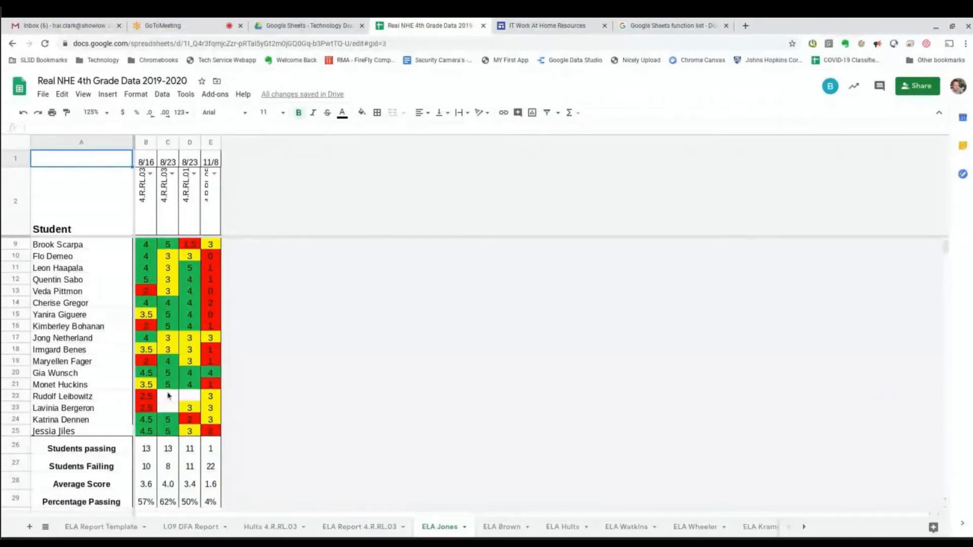
left_click(168, 386)
left_click(169, 407)
left_click(171, 142)
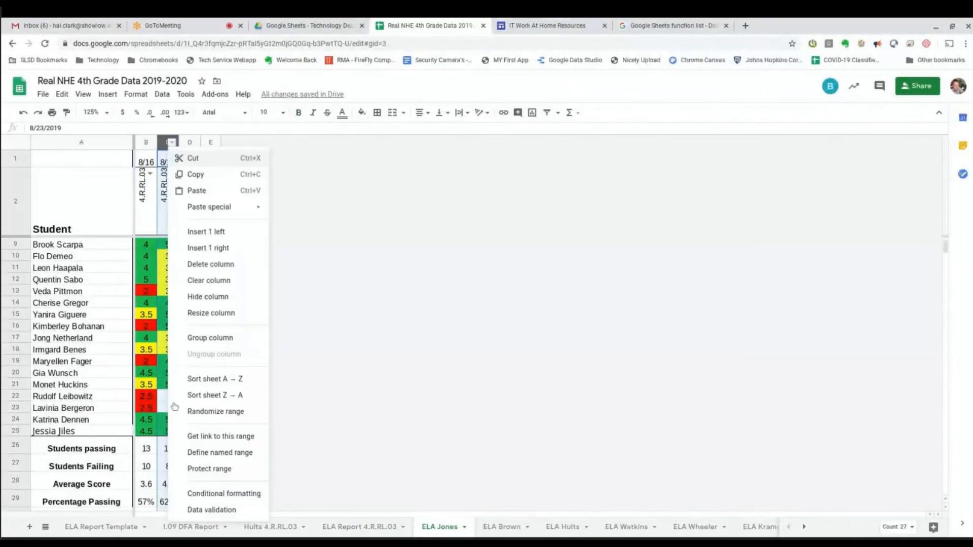
left_click(397, 232)
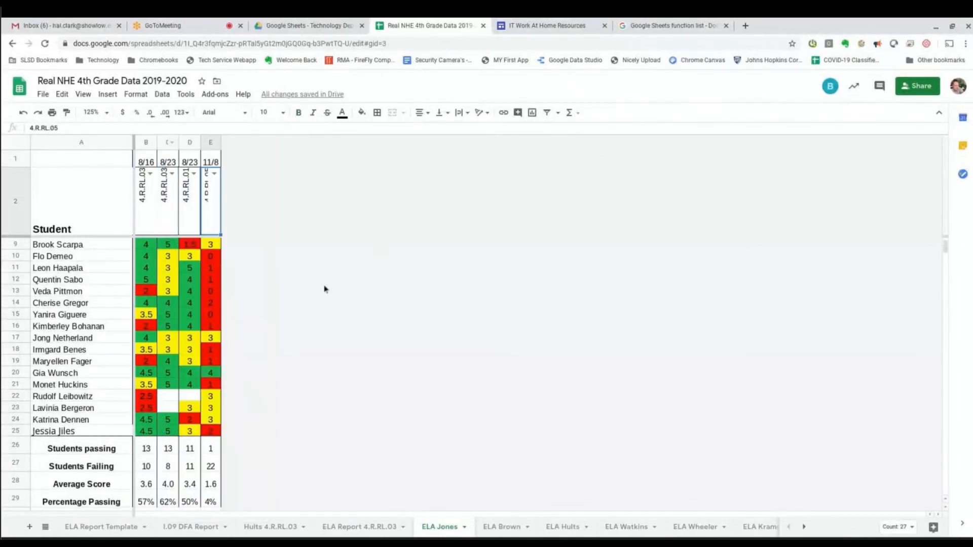
left_click(168, 143)
left_click(171, 396)
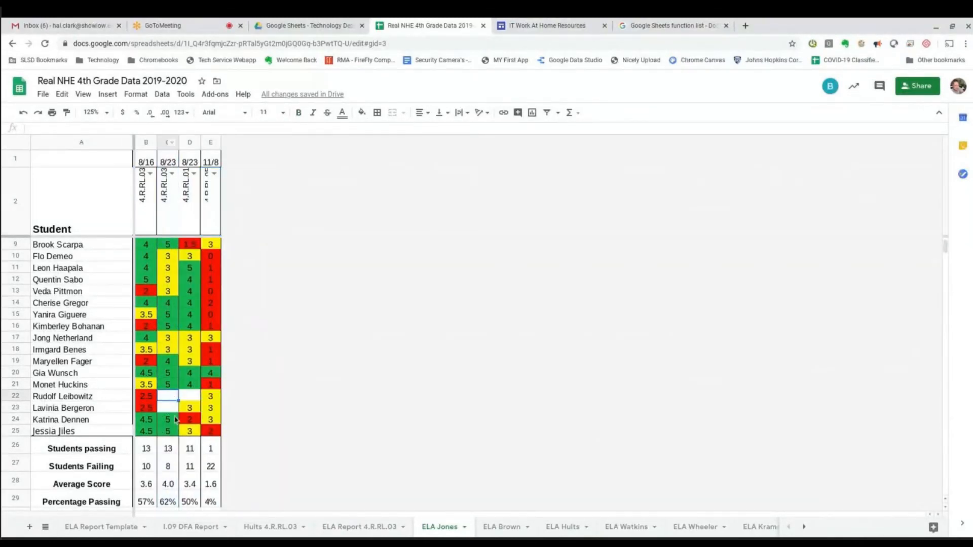
left_click(170, 409)
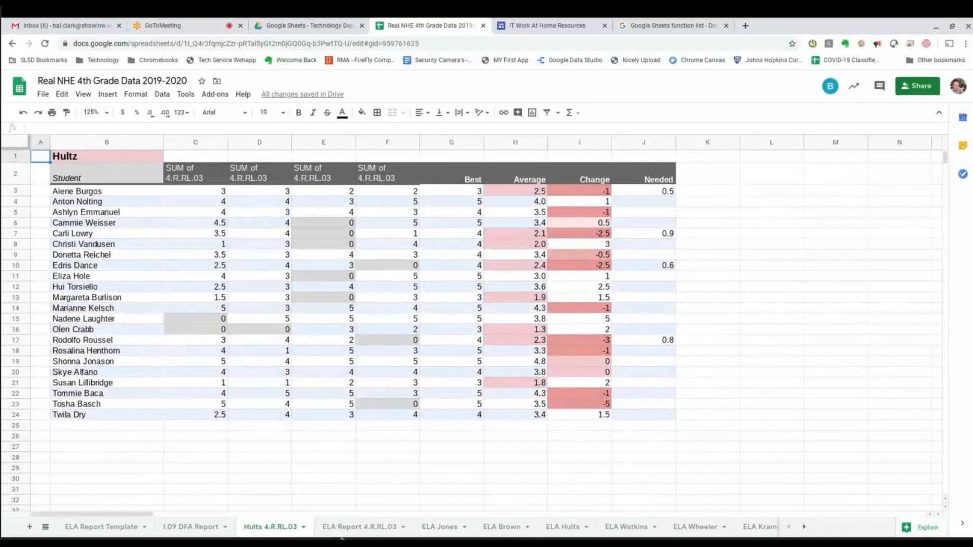
left_click(348, 528)
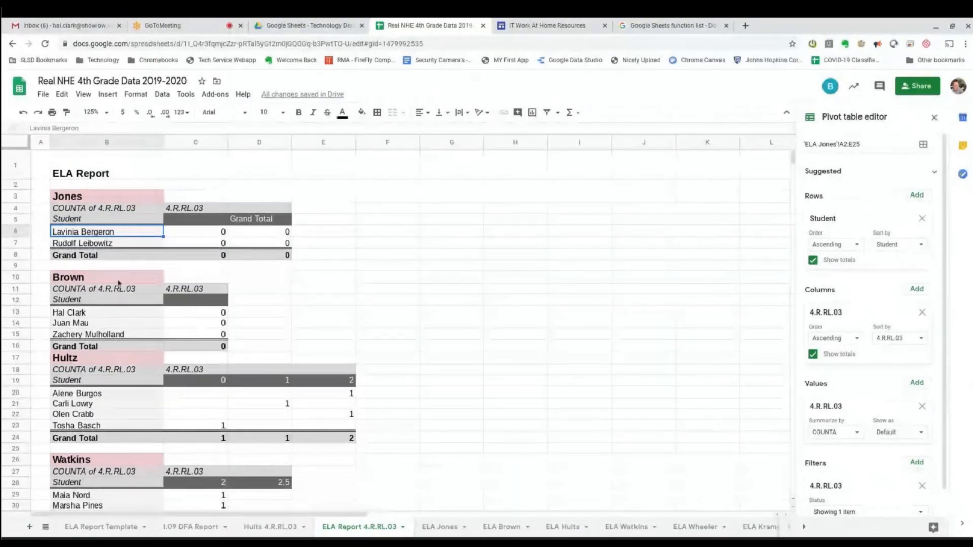
scroll(197, 288, "down", 2)
left_click(71, 252)
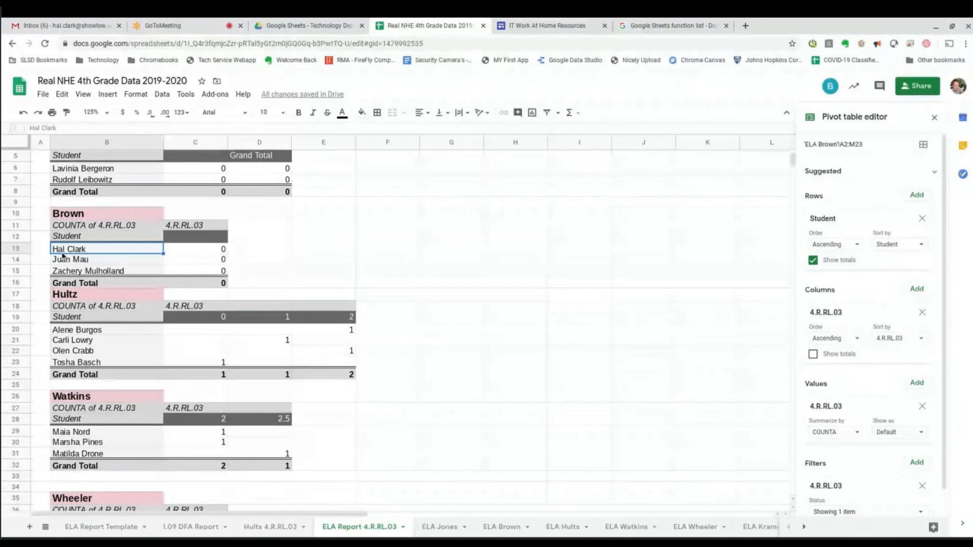
left_click(220, 251)
left_click(98, 251)
left_click(217, 253)
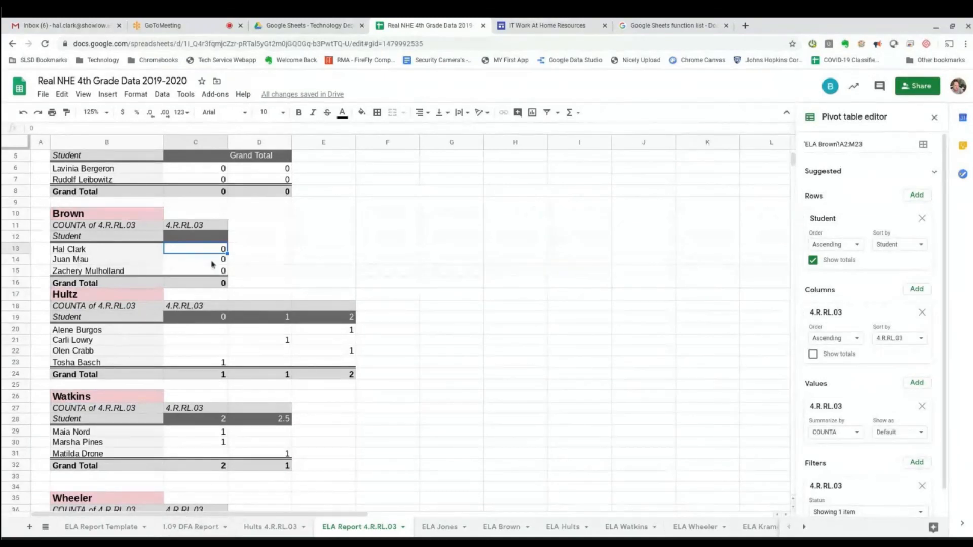
left_click(510, 529)
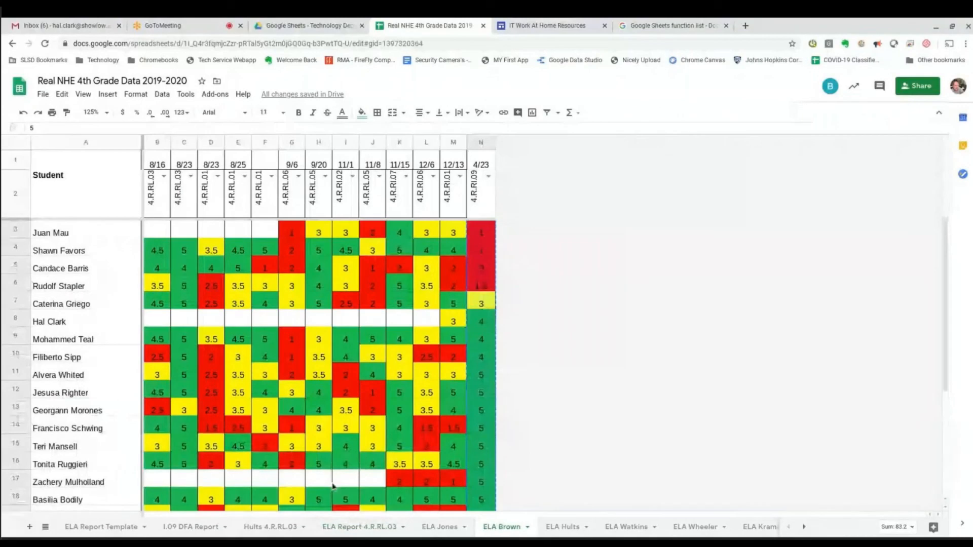
scroll(193, 268, "down", 1)
scroll(193, 268, "down", 2)
scroll(175, 238, "up", 4)
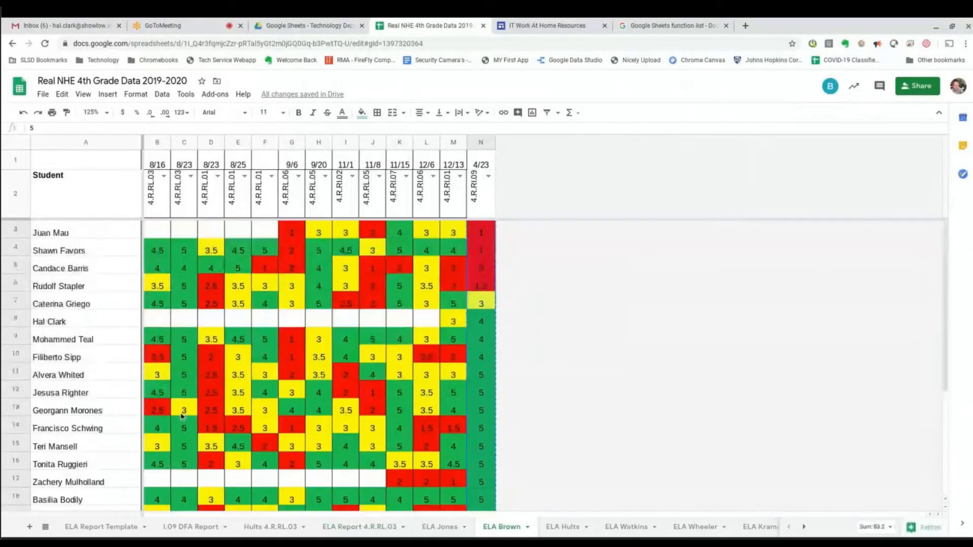
scroll(200, 409, "down", 1)
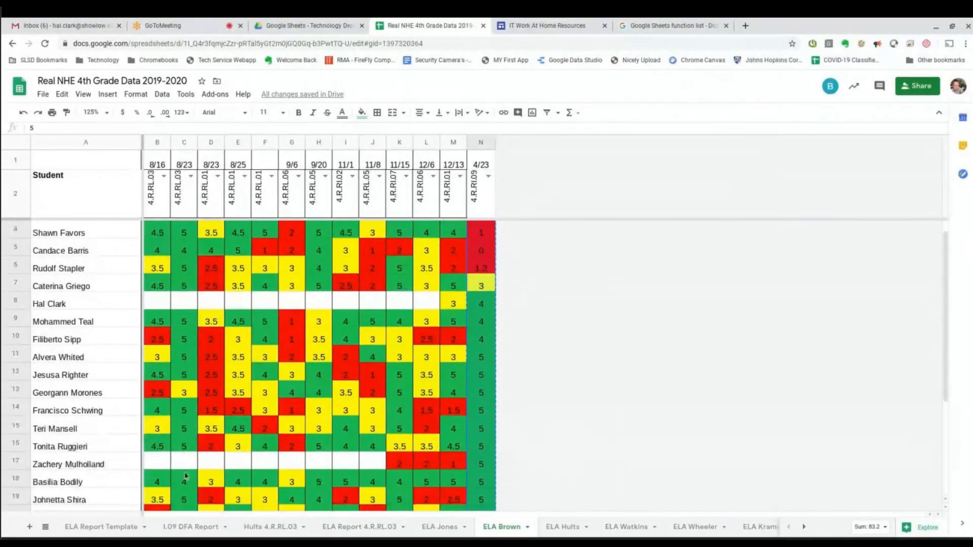
left_click(367, 530)
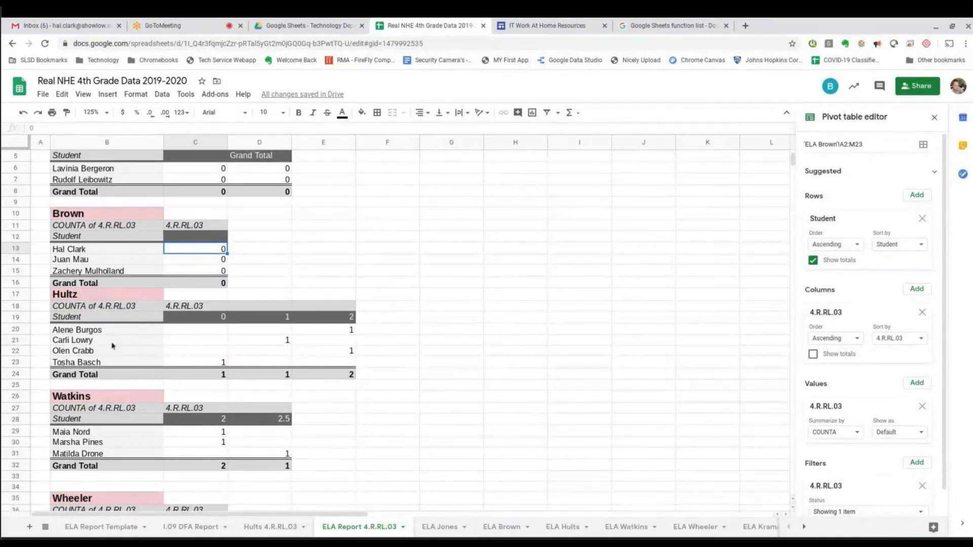
scroll(151, 359, "down", 1)
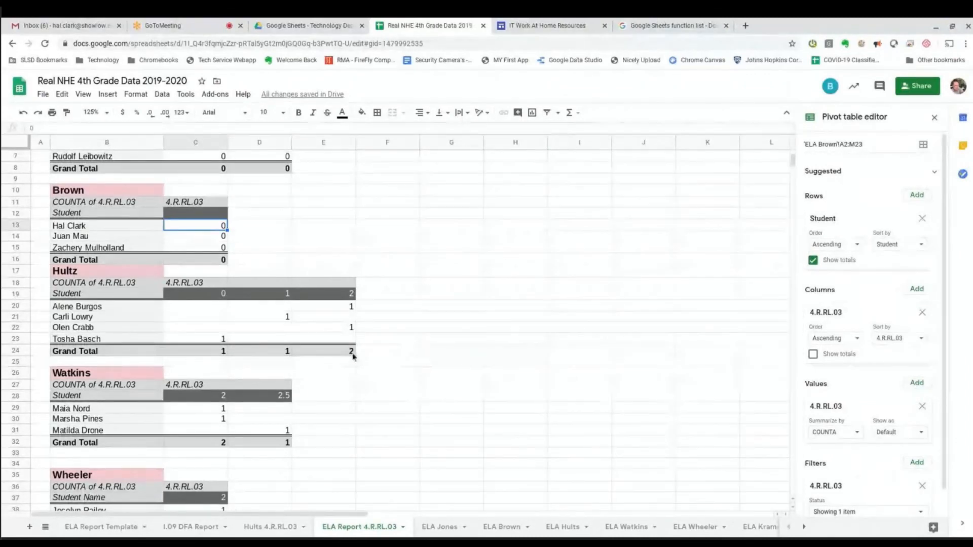
left_click_drag(59, 307, 65, 339)
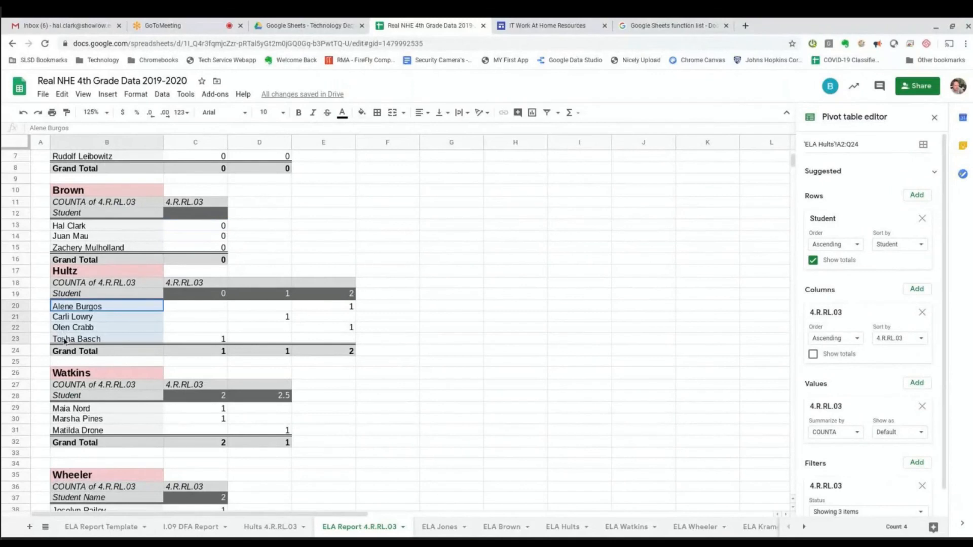
scroll(237, 418, "down", 3)
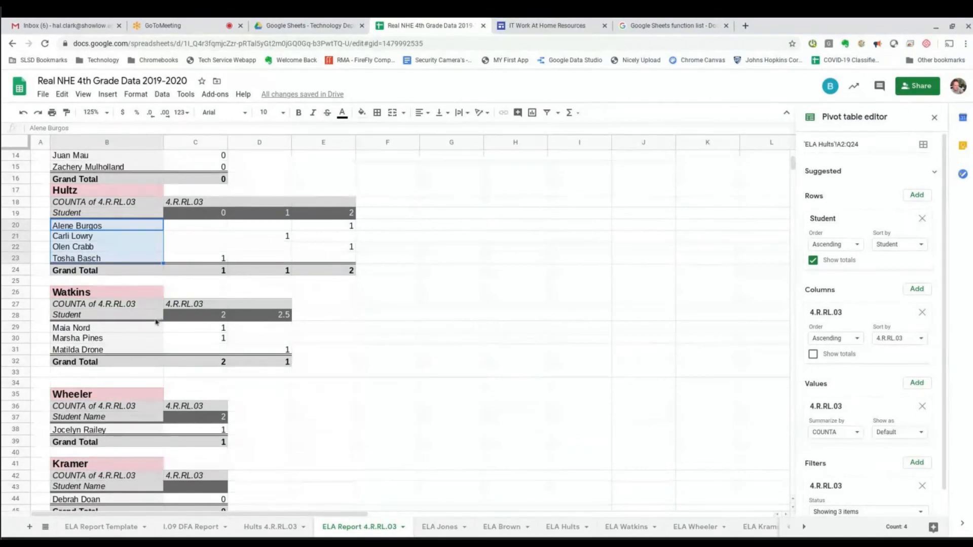
left_click_drag(71, 328, 81, 350)
scroll(133, 387, "down", 1)
left_click(81, 408)
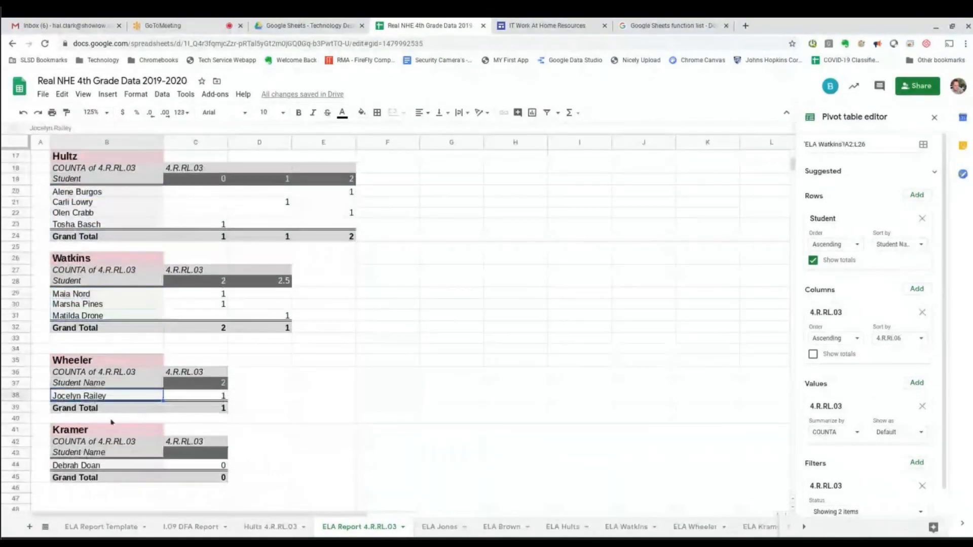
scroll(85, 410, "down", 3)
left_click(81, 398)
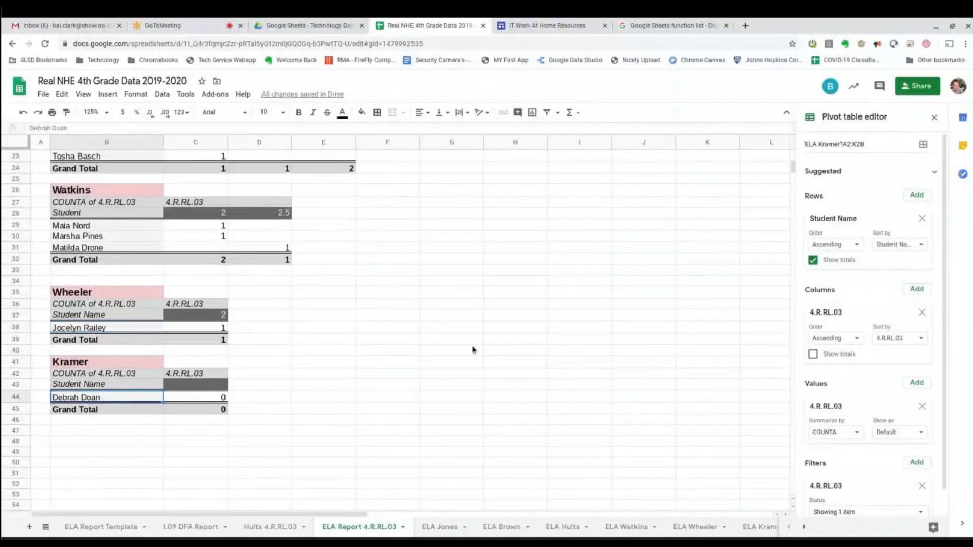
scroll(394, 436, "up", 7)
scroll(393, 405, "down", 10)
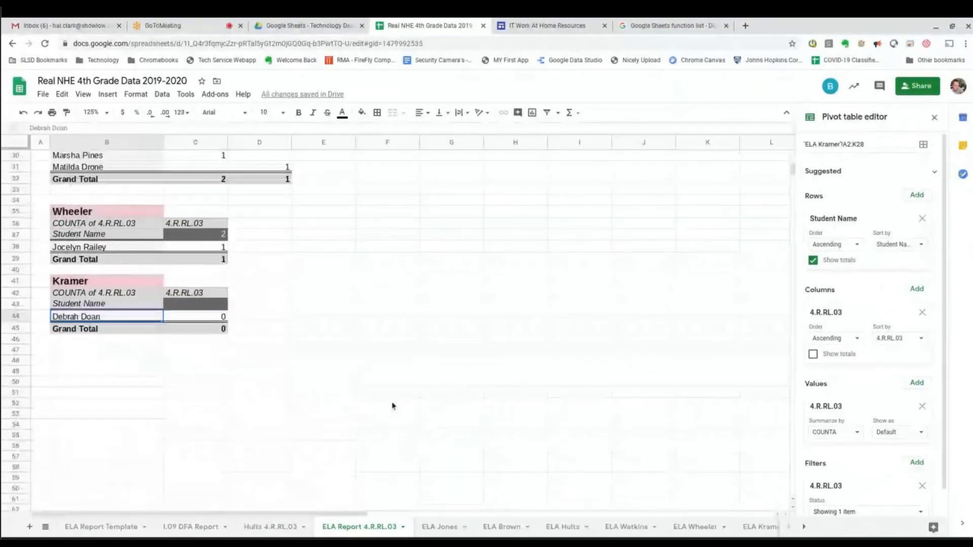
scroll(382, 405, "up", 1)
scroll(382, 403, "up", 4)
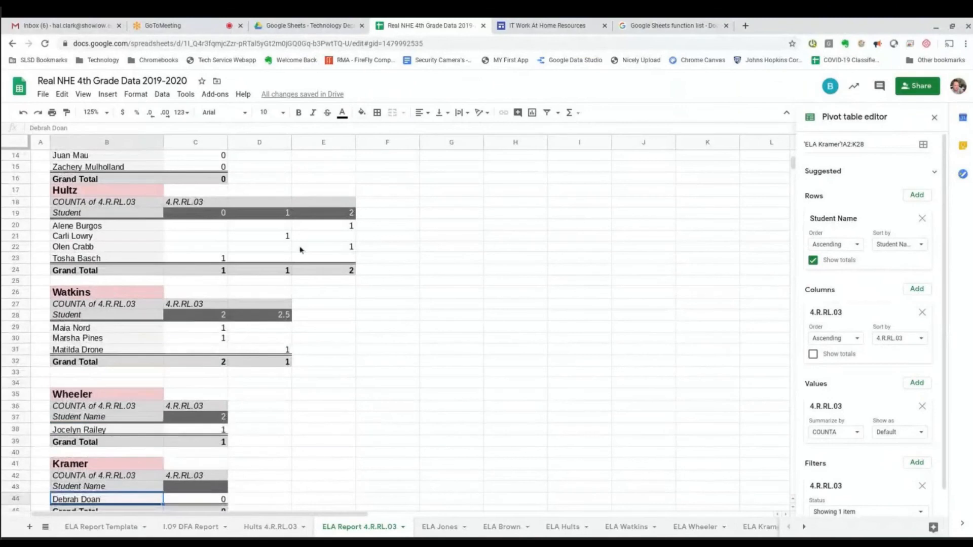
scroll(425, 387, "down", 6)
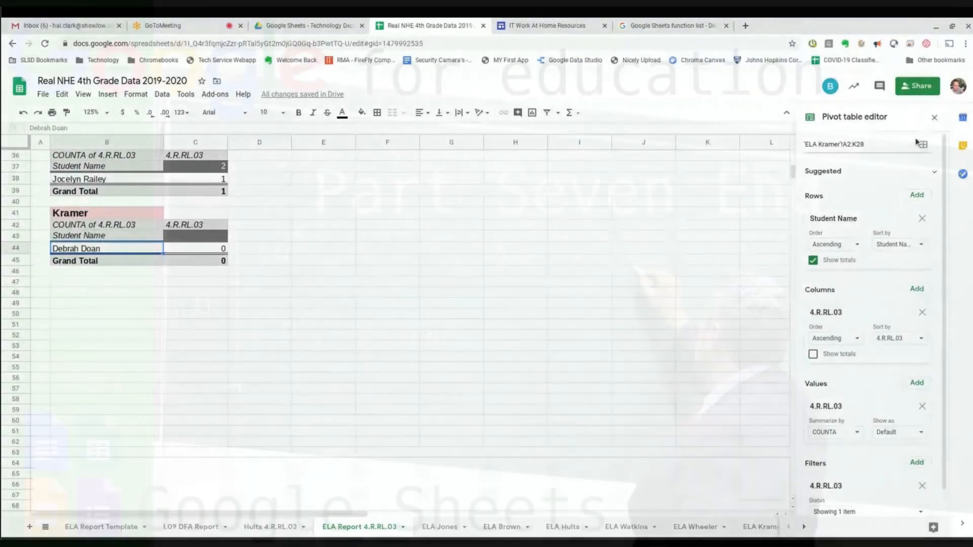
scroll(391, 412, "up", 10)
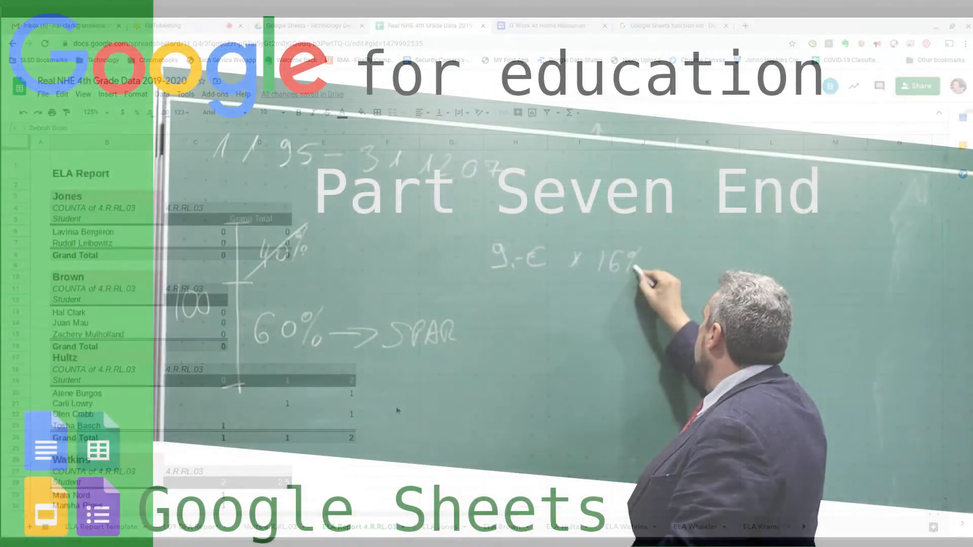